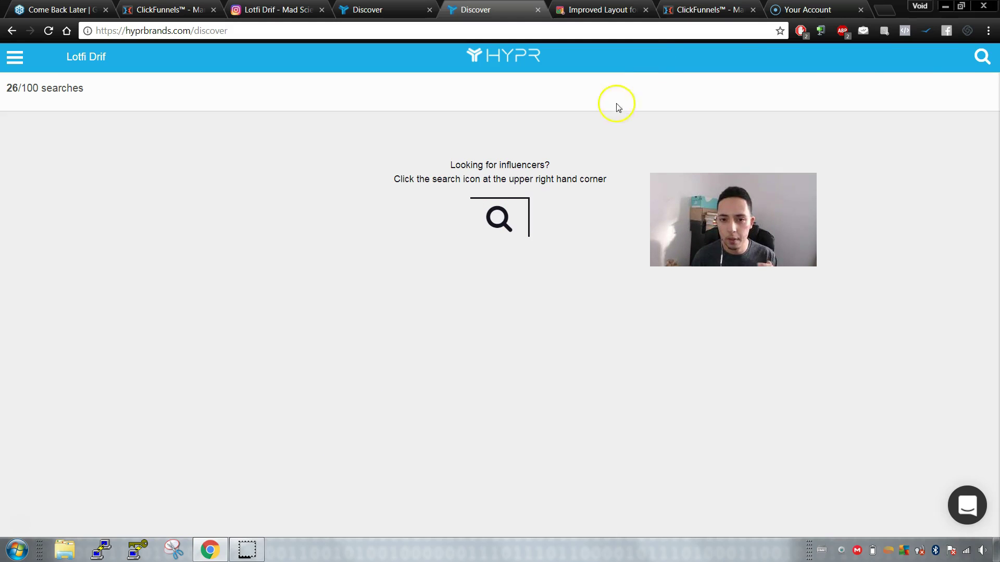
- Open a new incognito window and load hyprbrands.com in it
{"action": "left_click", "coordinate": [988, 30]}
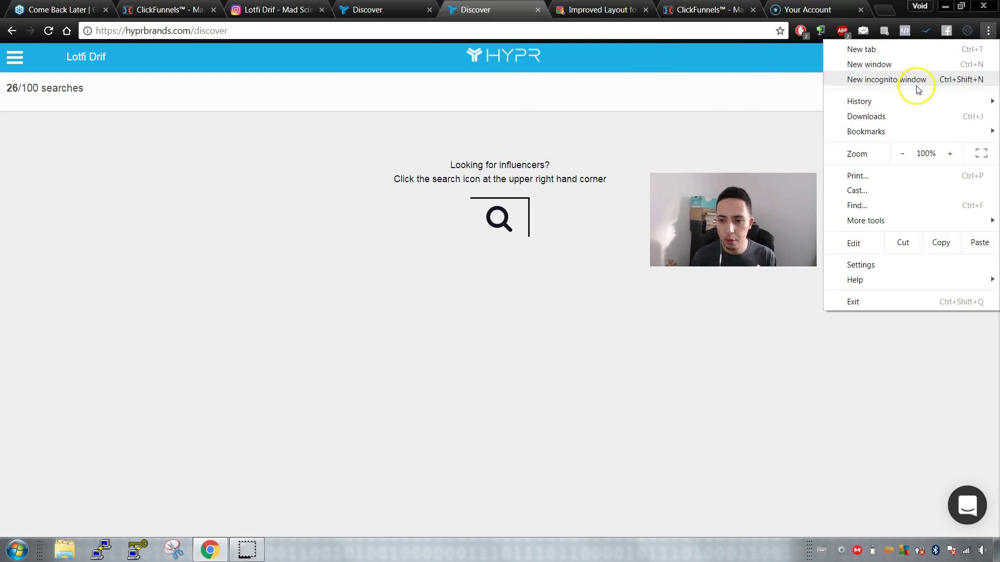
{"action": "left_click", "coordinate": [513, 93]}
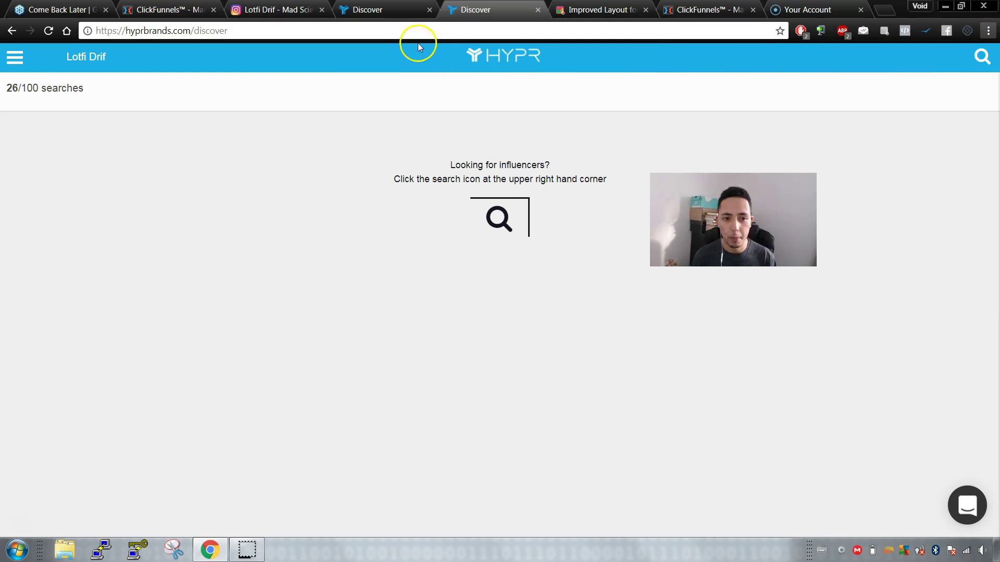
{"action": "key", "text": "ctrl+shift+n"}
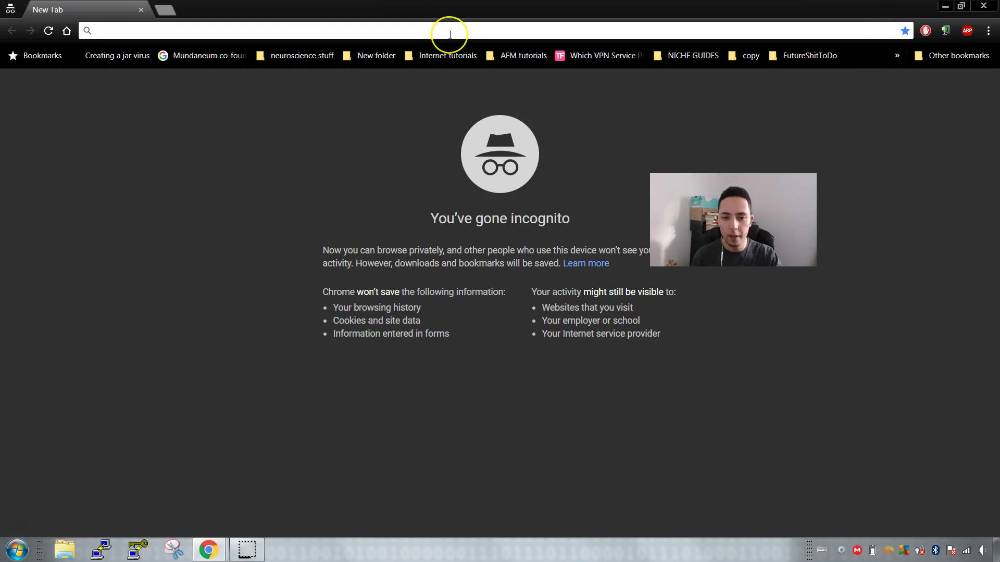
{"action": "type", "text": "h"}
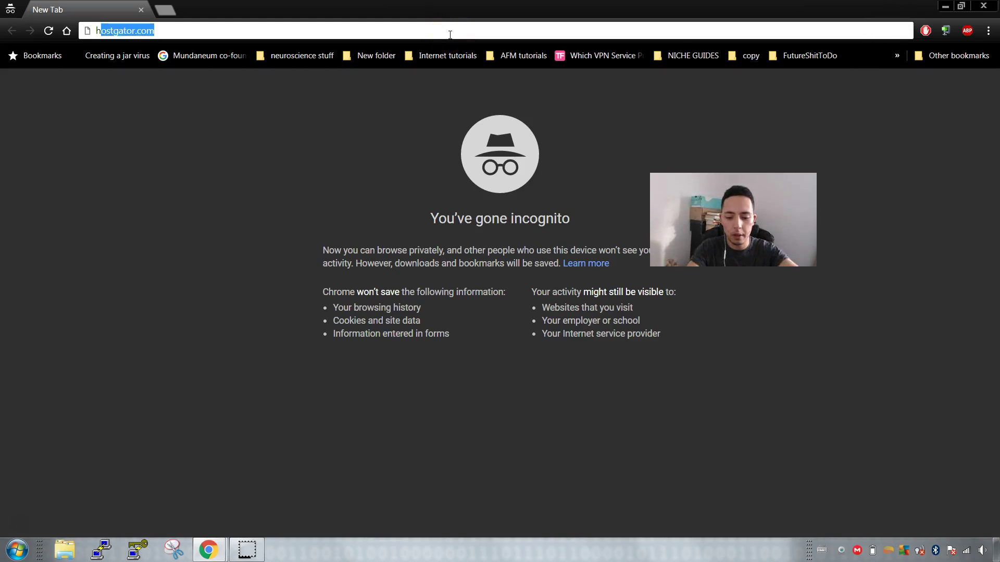
{"action": "type", "text": "yprbr"}
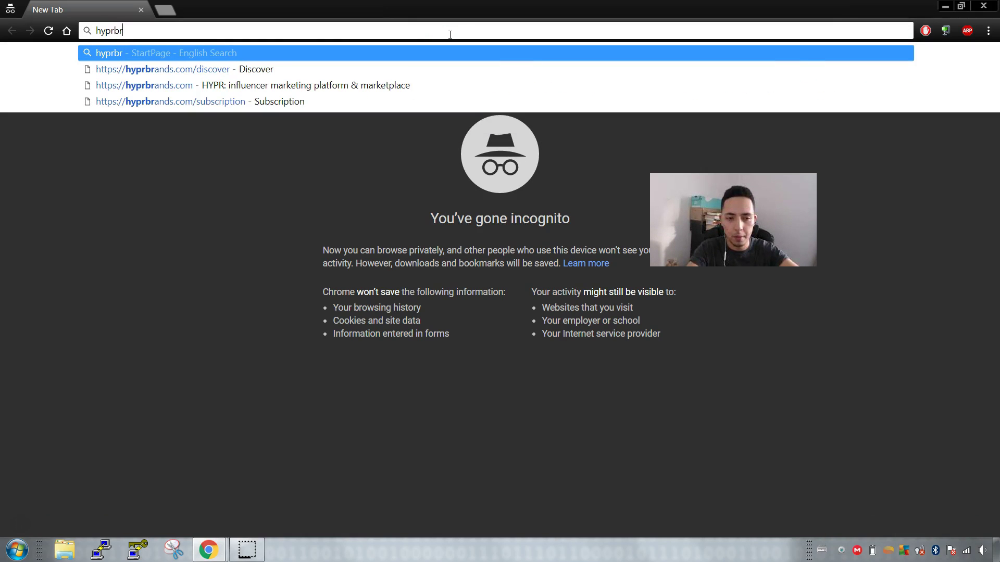
{"action": "type", "text": "ands"}
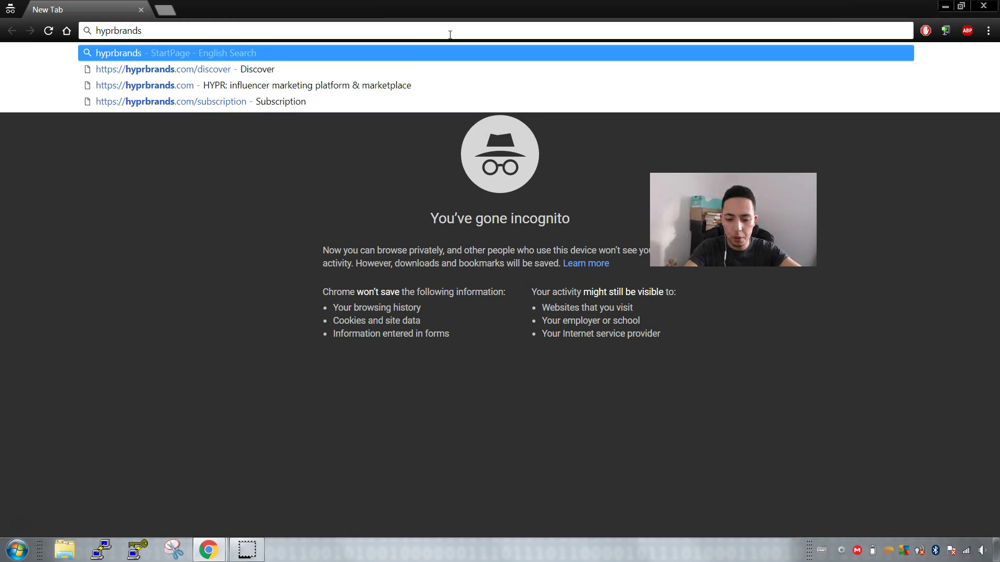
{"action": "type", "text": ".com"}
{"action": "key", "text": "Return"}
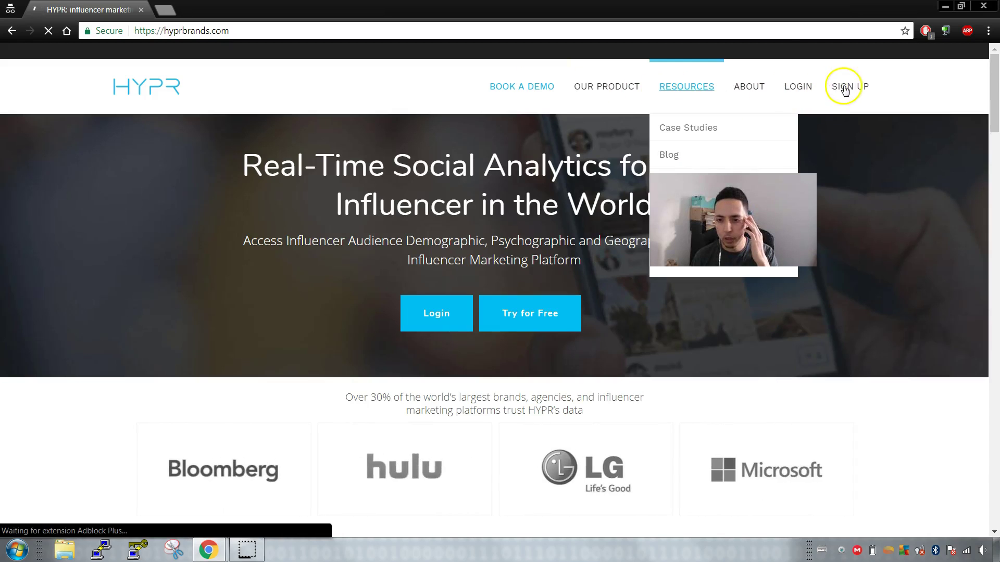
- Open the HYPR free-trial registration page and review its company email, company name and company size fields
{"action": "left_click", "coordinate": [858, 88]}
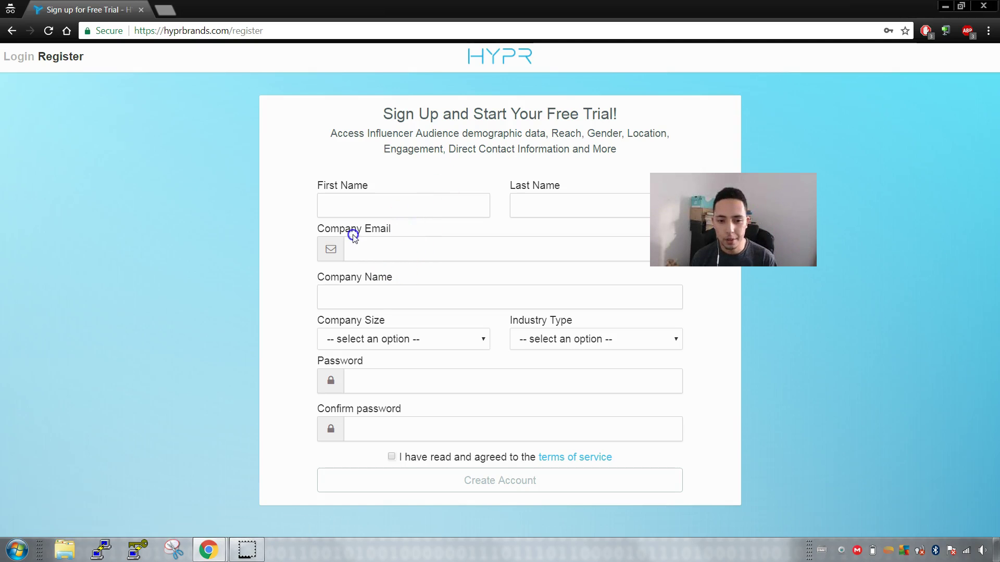
{"action": "left_click_drag", "start_coordinate": [323, 229], "coordinate": [448, 227]}
{"action": "left_click", "coordinate": [449, 228]}
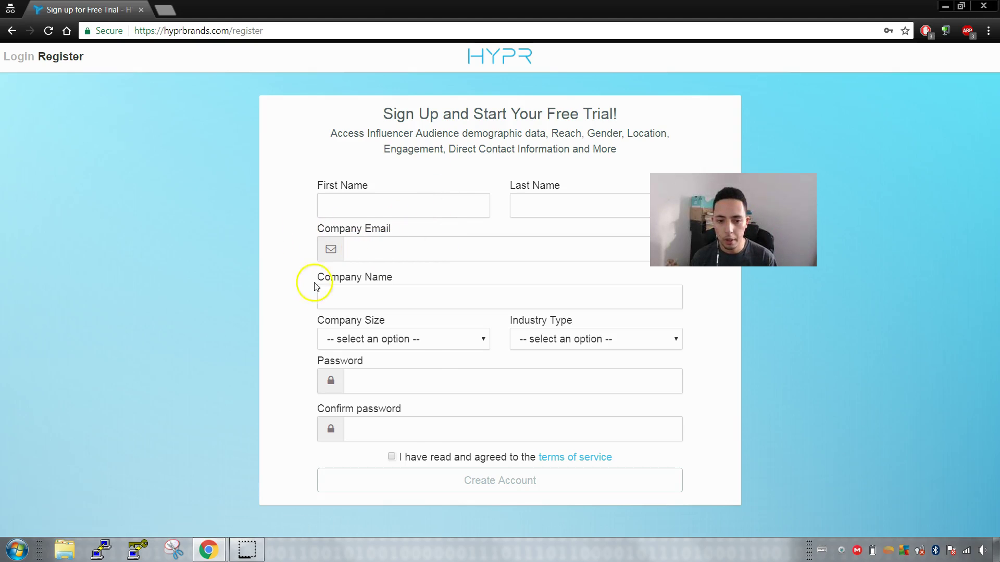
{"action": "left_click_drag", "start_coordinate": [316, 320], "coordinate": [424, 328]}
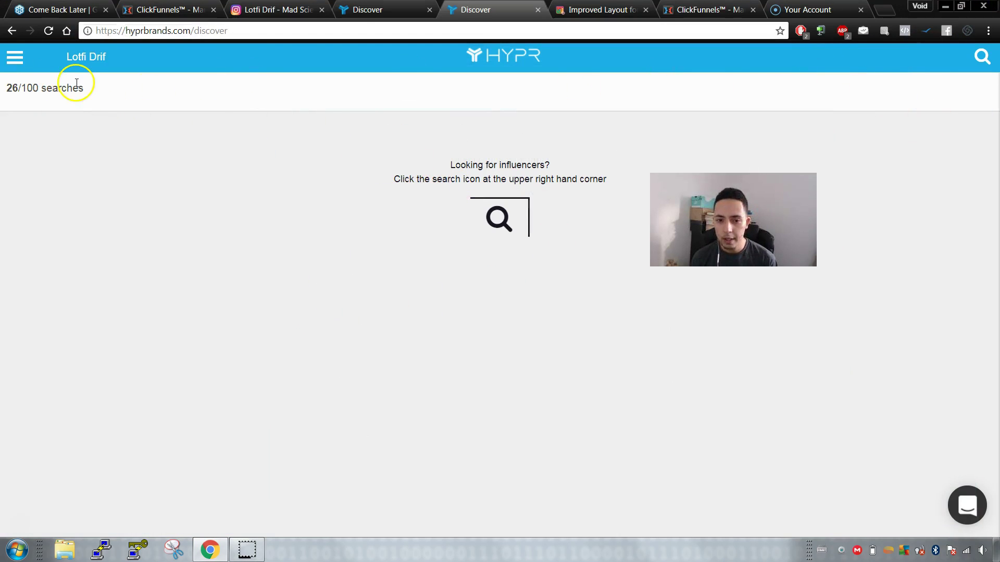
- Return to the logged-in Discover page and open the influencer search filters
{"action": "left_click", "coordinate": [982, 57]}
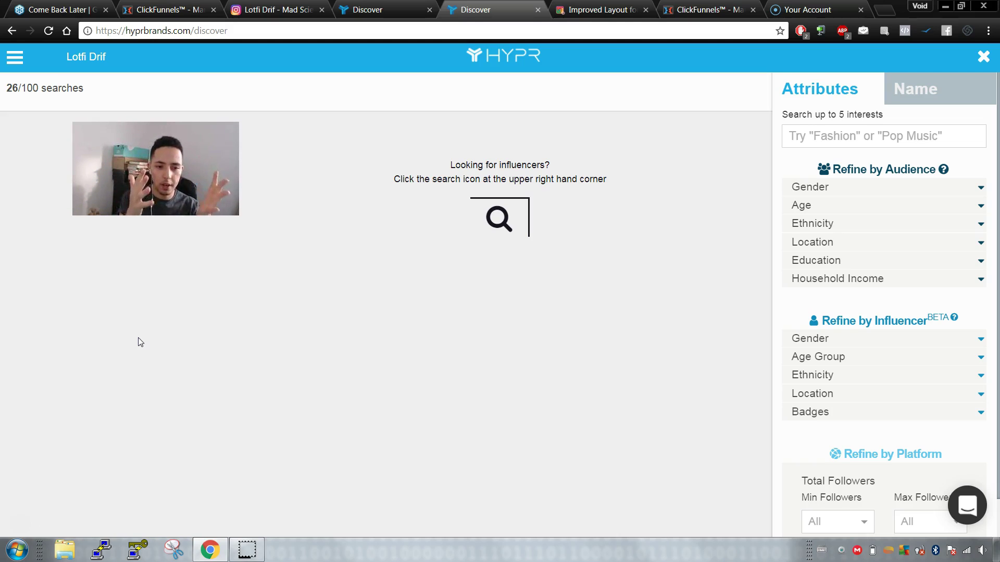
{"action": "left_click", "coordinate": [822, 136]}
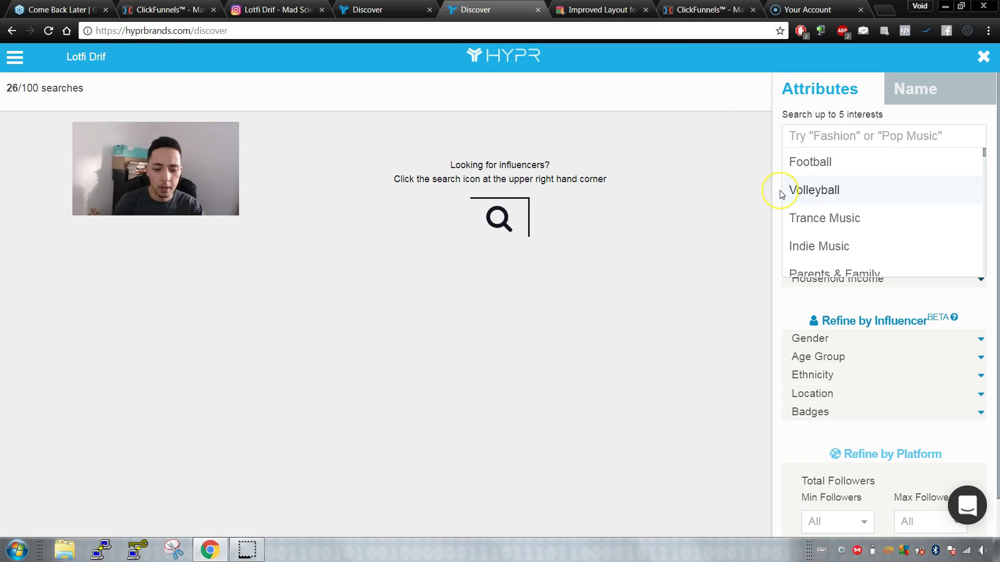
{"action": "type", "text": "dogs"}
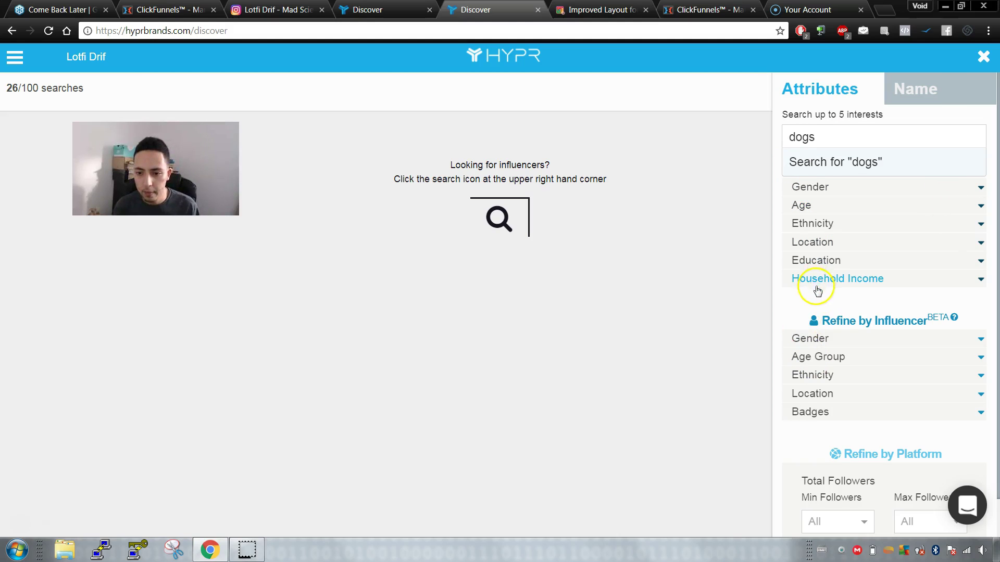
{"action": "left_click", "coordinate": [798, 306]}
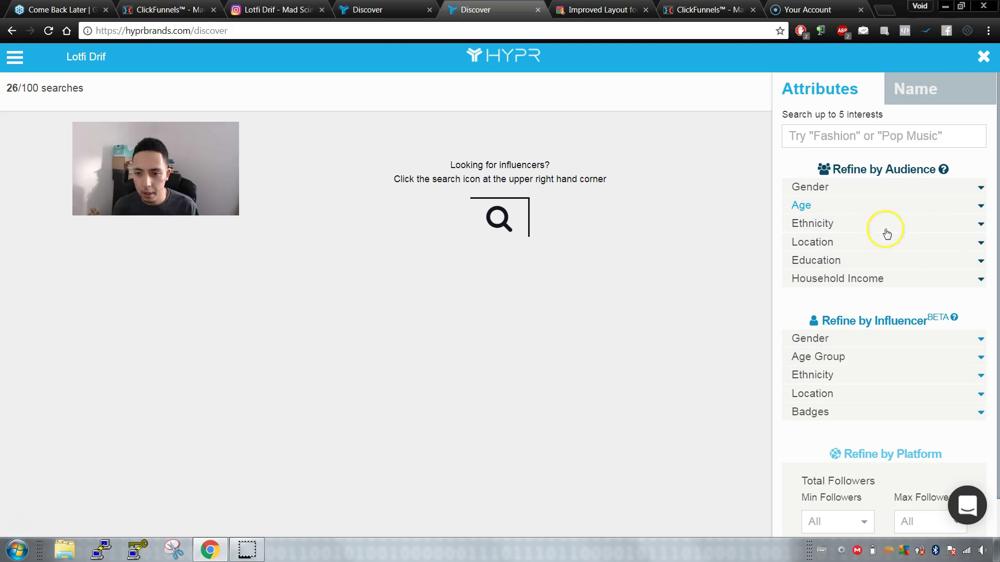
- Limit the influencer search to Instagram, with a minimum of 100k and a maximum of 1m followers
{"action": "scroll", "coordinate": [885, 231], "scroll_direction": "down", "scroll_amount": 2}
{"action": "left_click", "coordinate": [884, 510]}
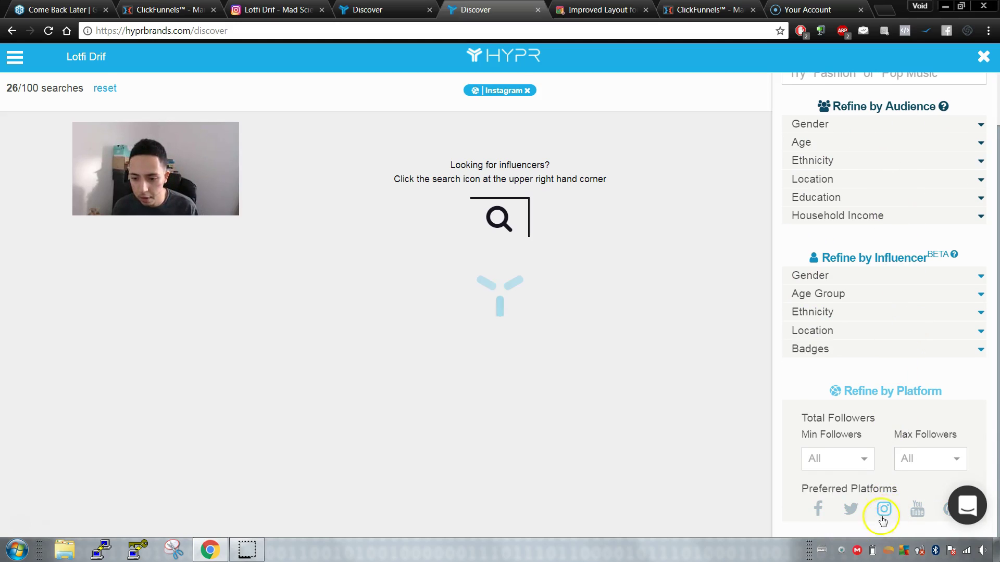
{"action": "left_click", "coordinate": [852, 461]}
{"action": "scroll", "coordinate": [847, 496], "scroll_direction": "down", "scroll_amount": 2}
{"action": "left_click", "coordinate": [842, 503]}
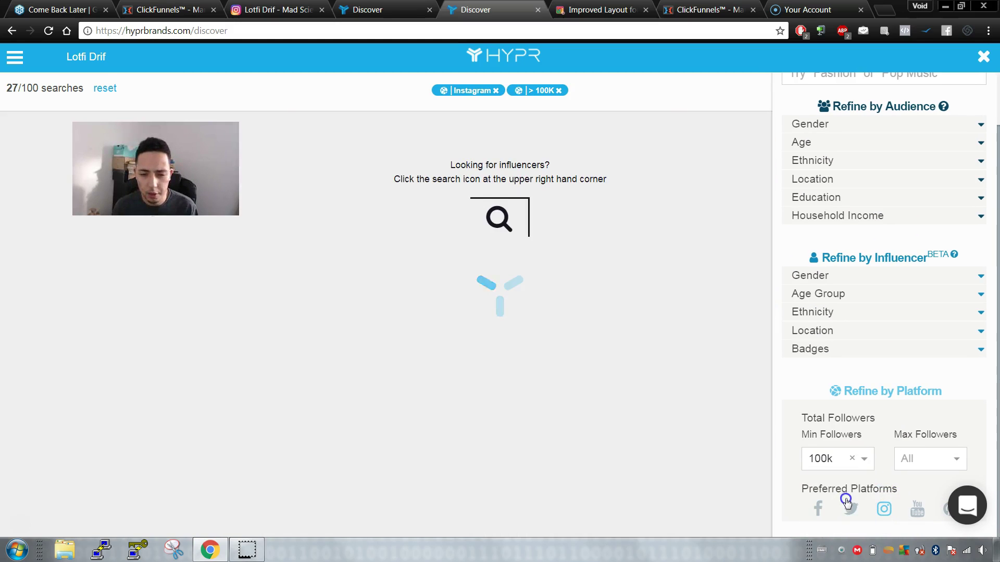
{"action": "left_click", "coordinate": [924, 464]}
{"action": "left_click", "coordinate": [913, 485]}
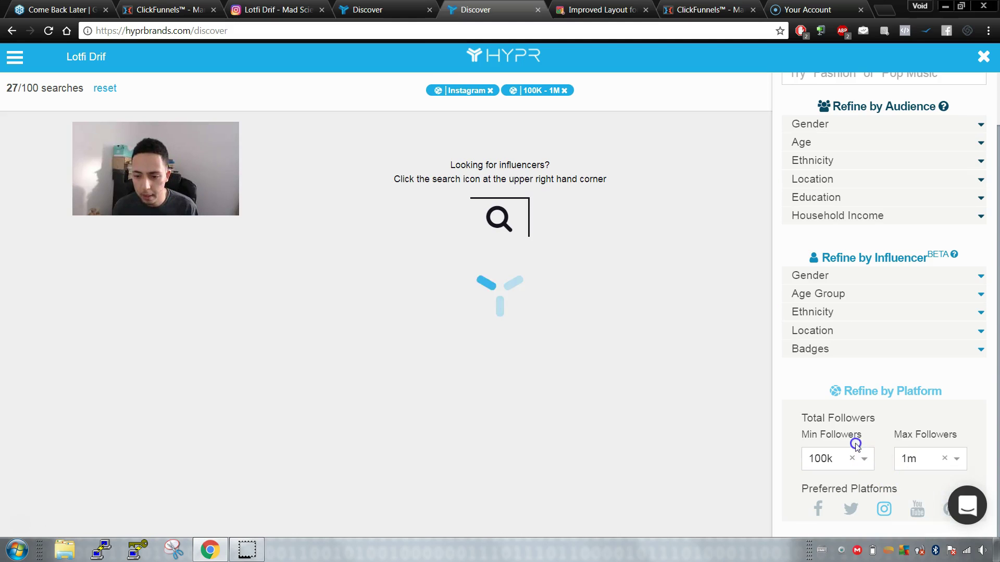
- Add "dogs" as a search interest and close the search filters
{"action": "scroll", "coordinate": [885, 448], "scroll_direction": "up", "scroll_amount": 2}
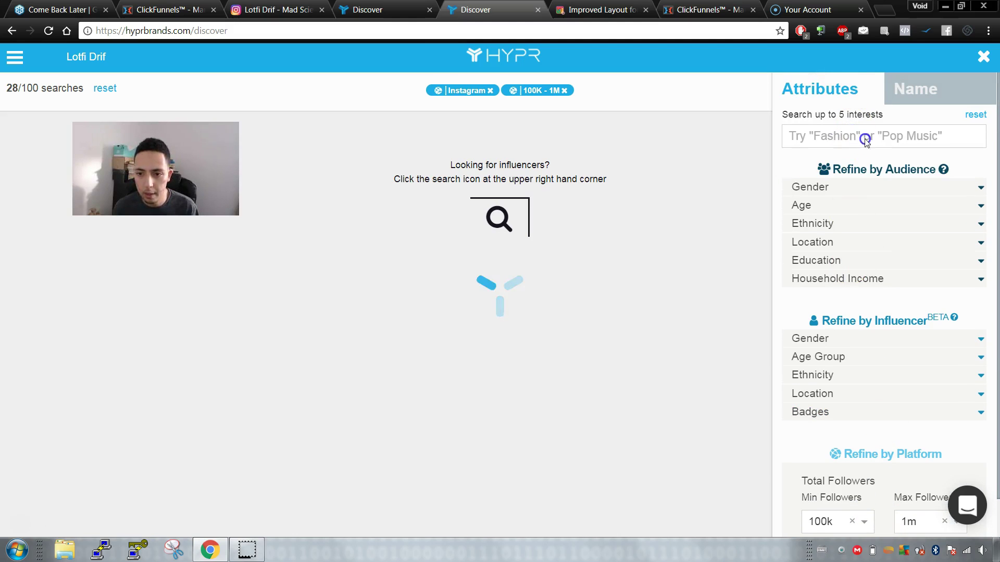
{"action": "left_click", "coordinate": [865, 139]}
{"action": "type", "text": "dogs"}
{"action": "key", "text": "Return"}
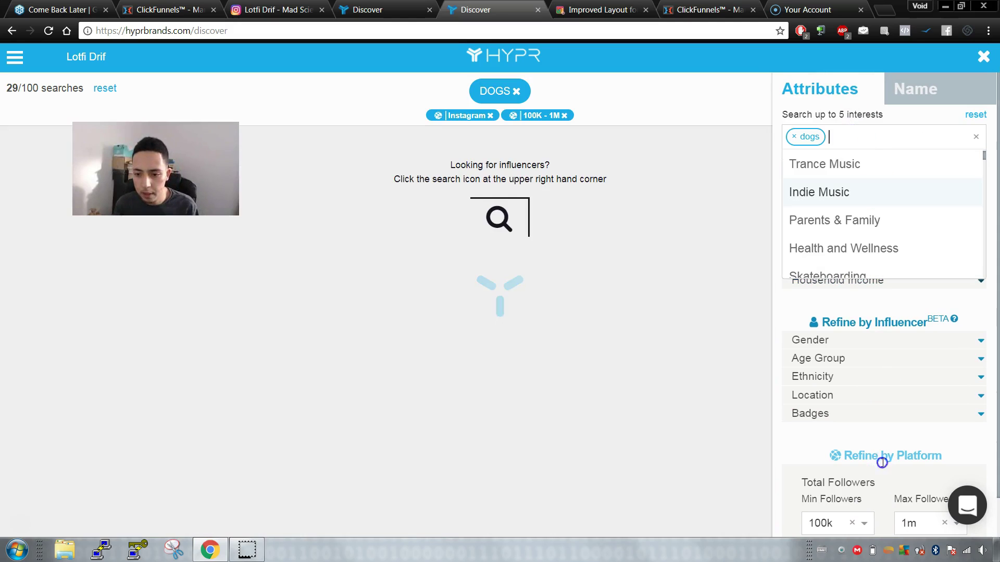
{"action": "scroll", "coordinate": [888, 474], "scroll_direction": "down", "scroll_amount": 1}
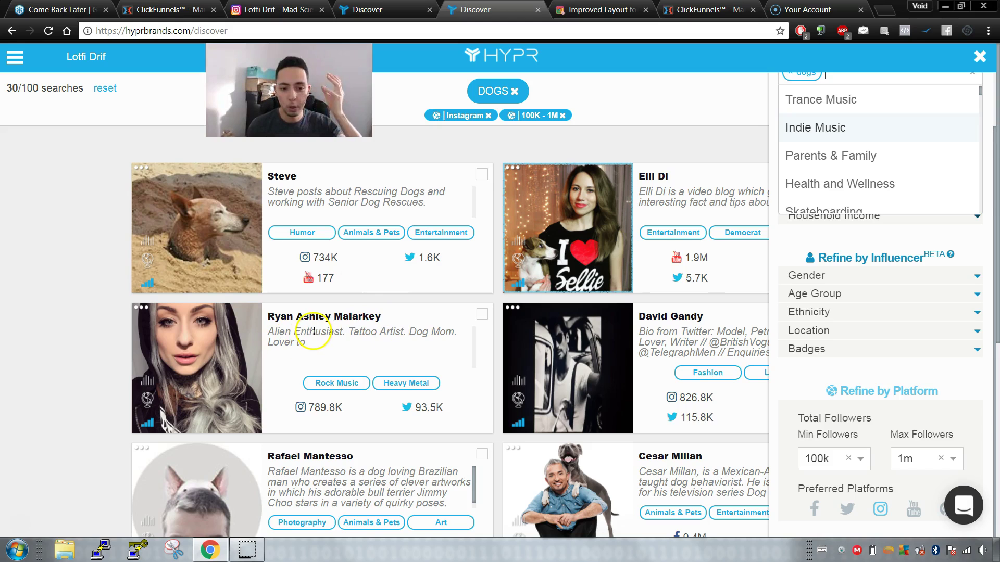
{"action": "left_click", "coordinate": [978, 58]}
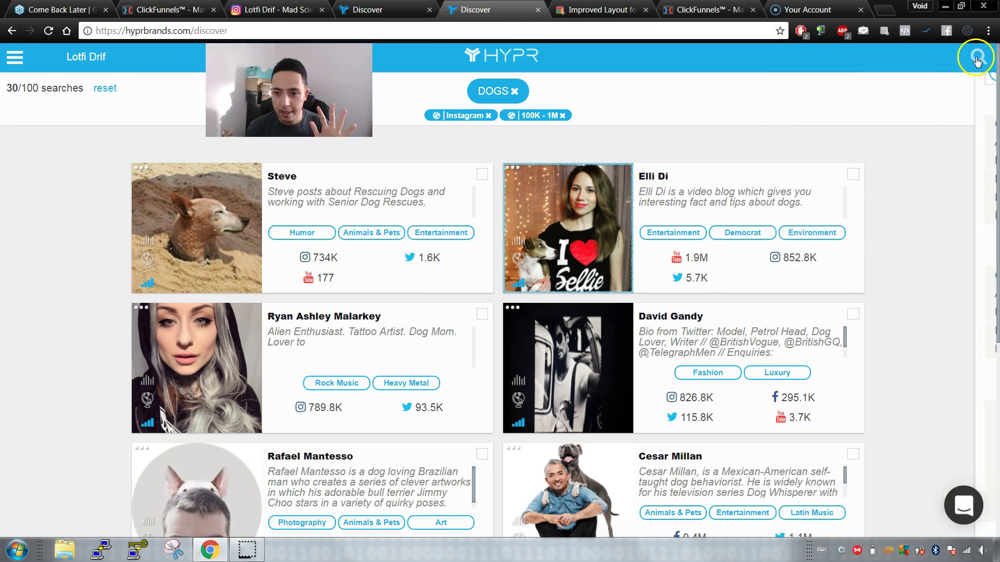
- Look through the dog influencer results, examining each profile's description, category tags and Instagram follower count
{"action": "scroll", "coordinate": [769, 229], "scroll_direction": "down", "scroll_amount": 1}
{"action": "scroll", "coordinate": [471, 229], "scroll_direction": "up", "scroll_amount": 1}
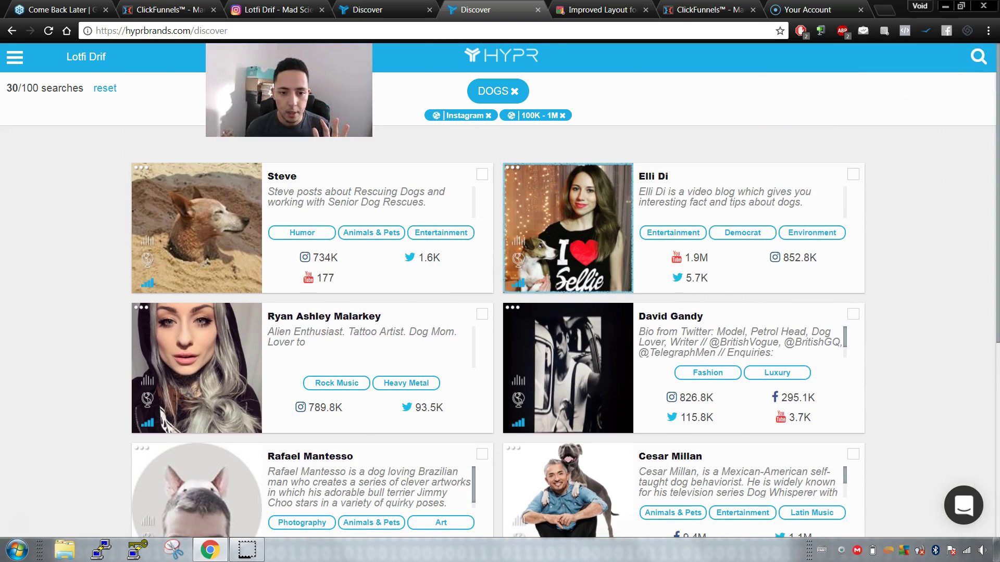
{"action": "scroll", "coordinate": [608, 282], "scroll_direction": "down", "scroll_amount": 1}
{"action": "scroll", "coordinate": [608, 281], "scroll_direction": "down", "scroll_amount": 4}
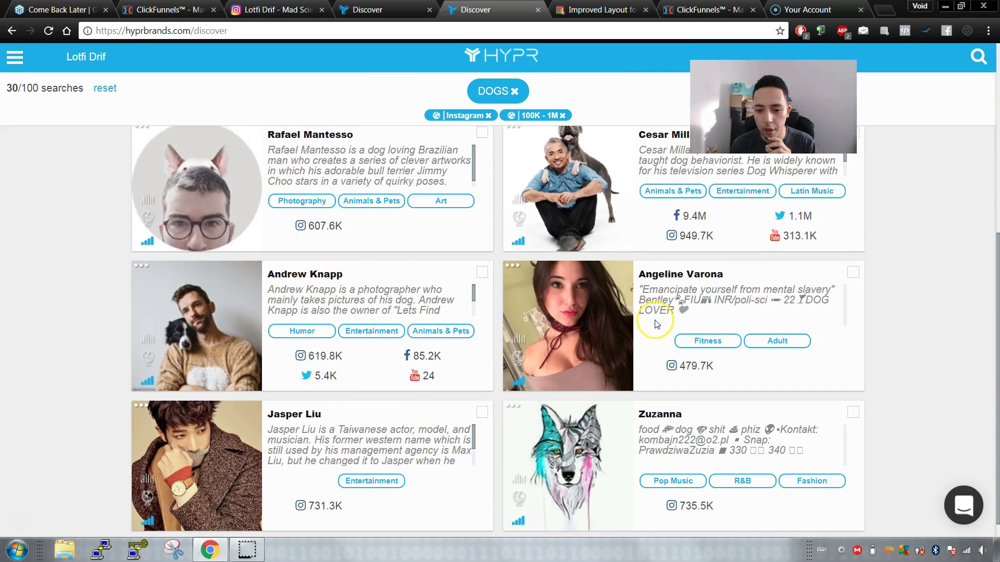
{"action": "scroll", "coordinate": [657, 325], "scroll_direction": "down", "scroll_amount": 1}
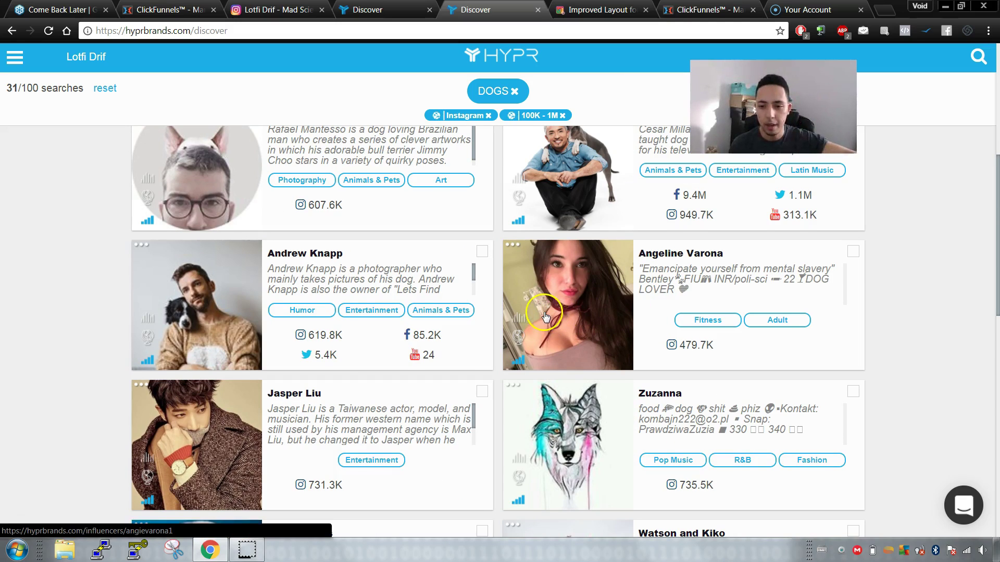
{"action": "scroll", "coordinate": [625, 302], "scroll_direction": "down", "scroll_amount": 2}
{"action": "scroll", "coordinate": [640, 281], "scroll_direction": "down", "scroll_amount": 1}
{"action": "scroll", "coordinate": [651, 276], "scroll_direction": "down", "scroll_amount": 1}
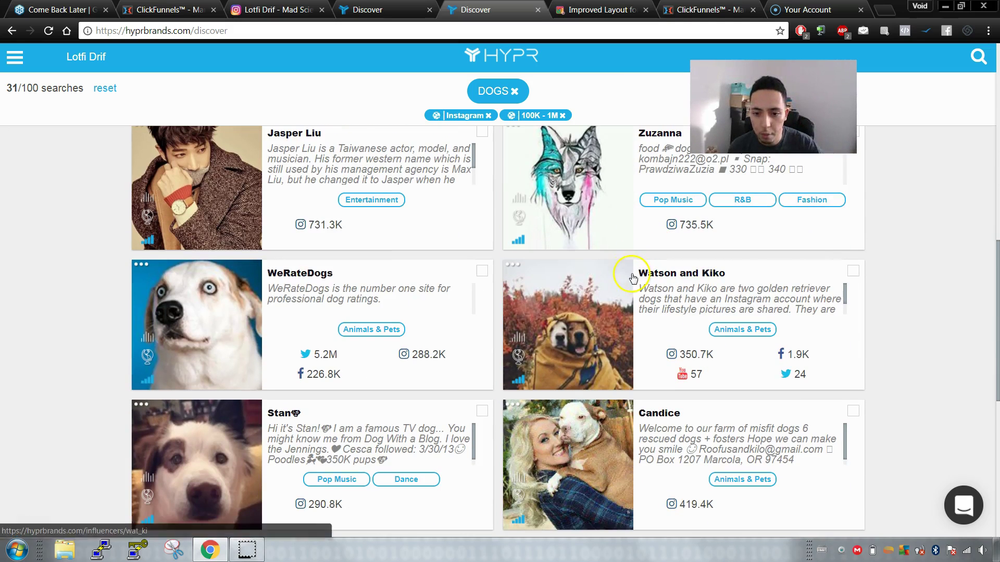
{"action": "scroll", "coordinate": [654, 307], "scroll_direction": "down", "scroll_amount": 1}
{"action": "scroll", "coordinate": [286, 209], "scroll_direction": "down", "scroll_amount": 1}
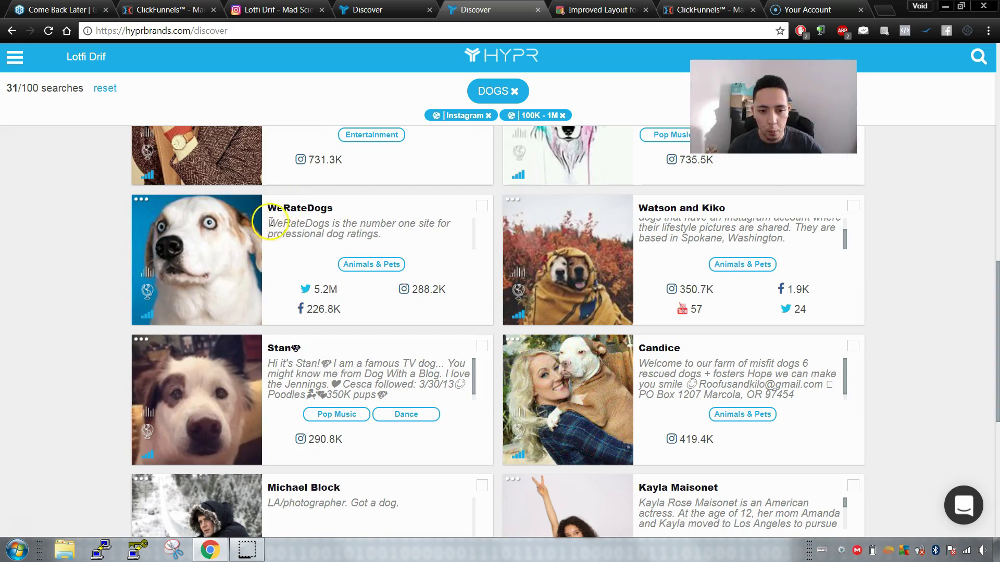
{"action": "scroll", "coordinate": [385, 229], "scroll_direction": "down", "scroll_amount": 3}
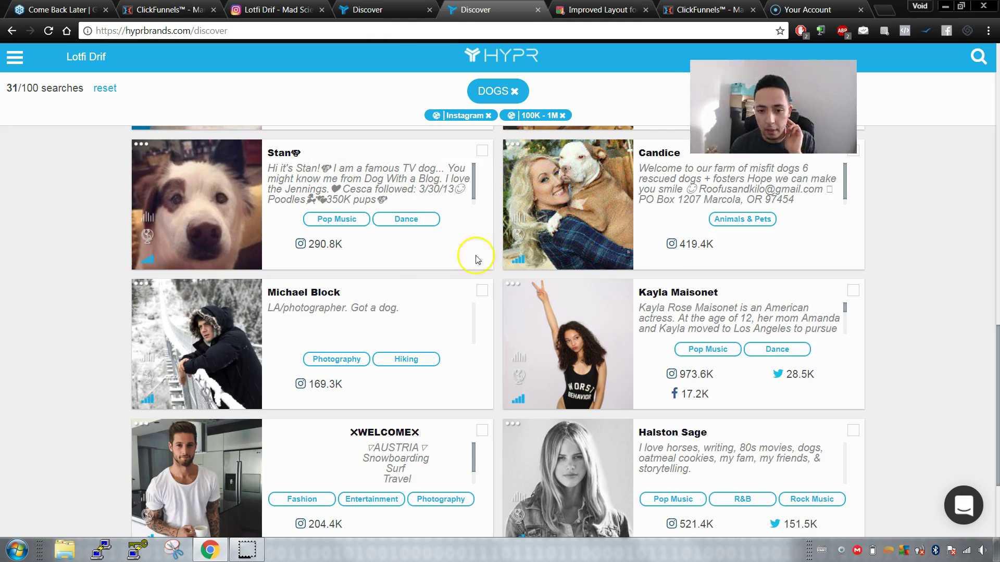
{"action": "scroll", "coordinate": [755, 298], "scroll_direction": "down", "scroll_amount": 3}
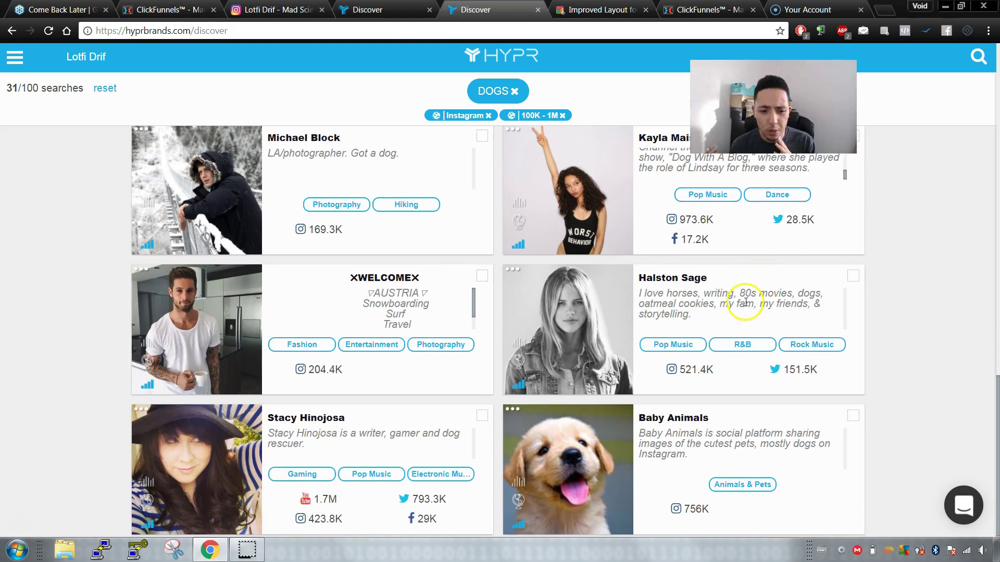
{"action": "scroll", "coordinate": [661, 270], "scroll_direction": "down", "scroll_amount": 1}
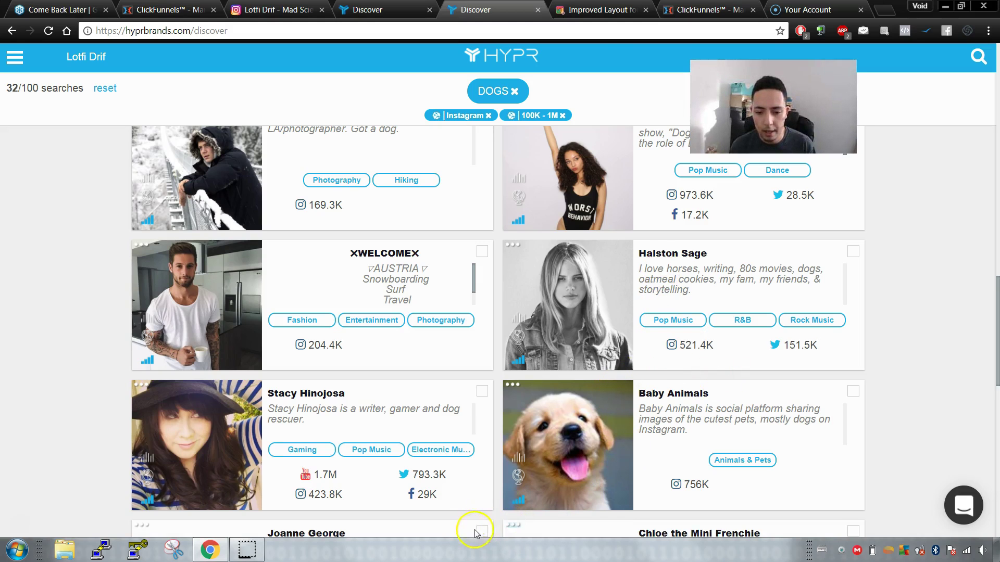
{"action": "scroll", "coordinate": [561, 412], "scroll_direction": "down", "scroll_amount": 5}
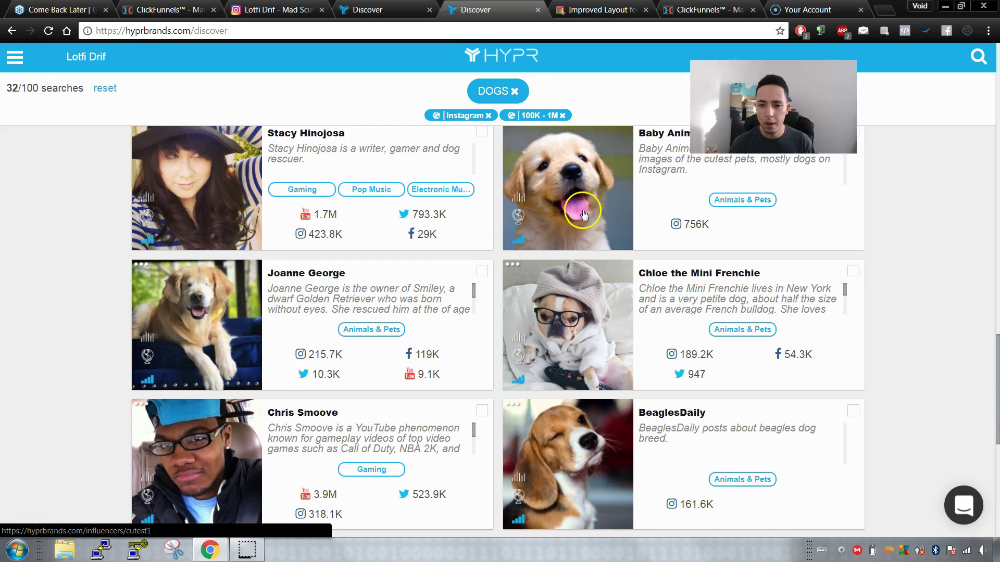
{"action": "scroll", "coordinate": [623, 276], "scroll_direction": "up", "scroll_amount": 3}
{"action": "scroll", "coordinate": [613, 276], "scroll_direction": "down", "scroll_amount": 9}
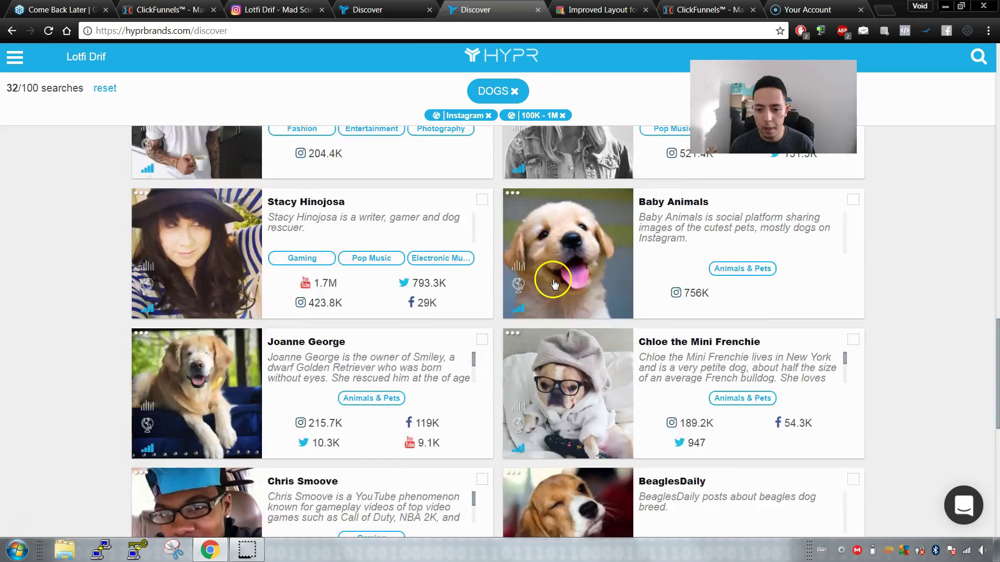
{"action": "scroll", "coordinate": [511, 285], "scroll_direction": "up", "scroll_amount": 2}
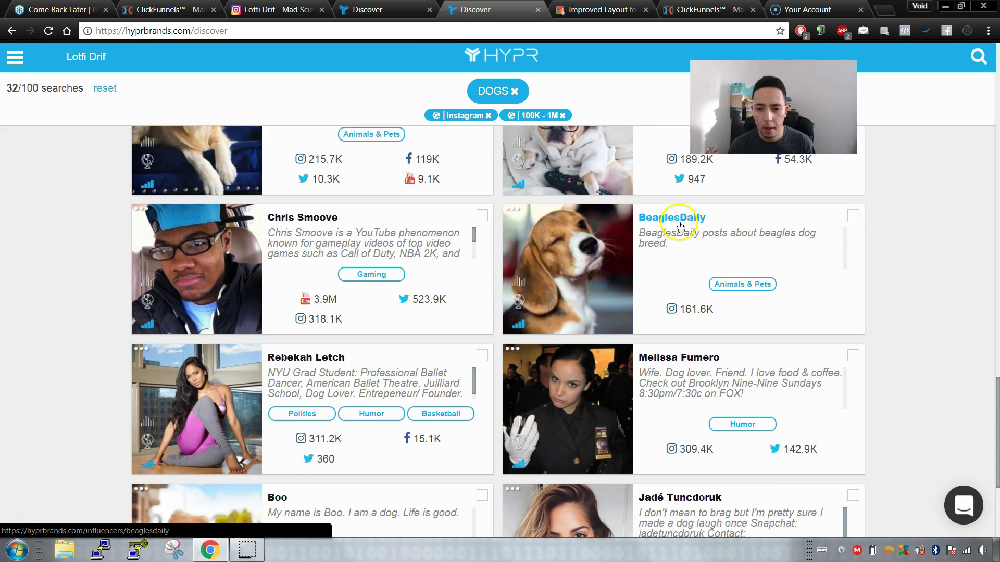
{"action": "scroll", "coordinate": [443, 268], "scroll_direction": "down", "scroll_amount": 4}
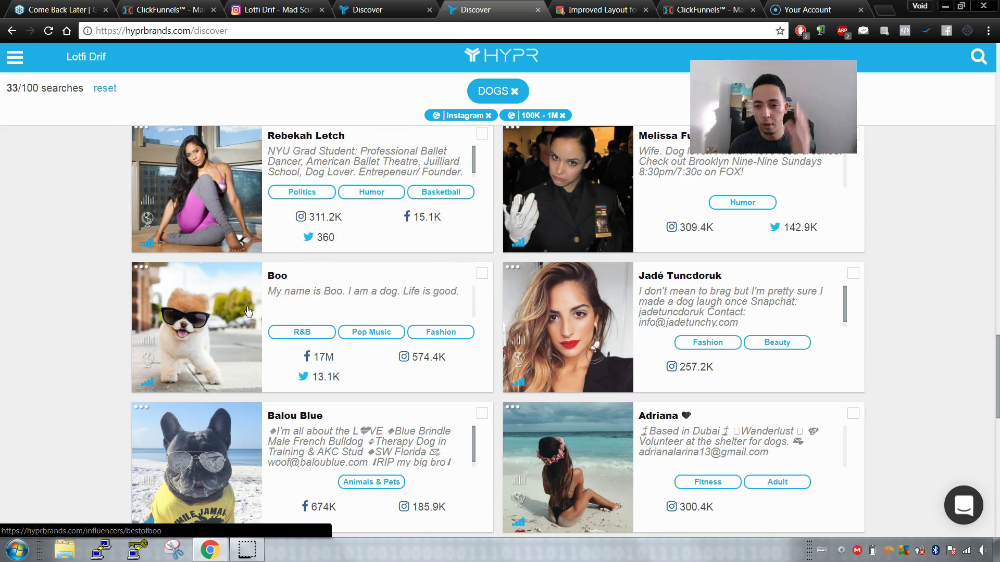
{"action": "scroll", "coordinate": [247, 311], "scroll_direction": "down", "scroll_amount": 6}
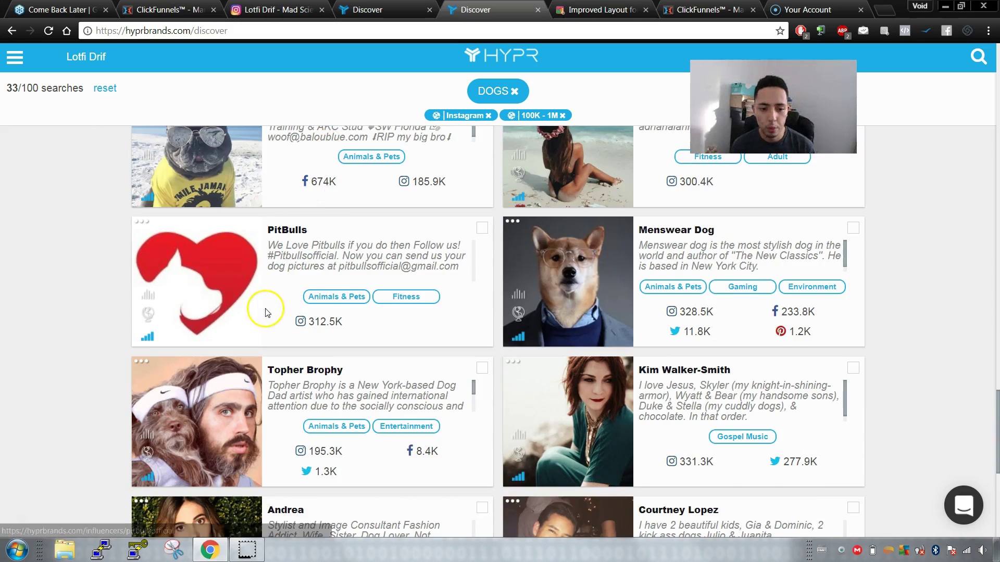
{"action": "scroll", "coordinate": [263, 306], "scroll_direction": "down", "scroll_amount": 7}
{"action": "scroll", "coordinate": [411, 344], "scroll_direction": "down", "scroll_amount": 2}
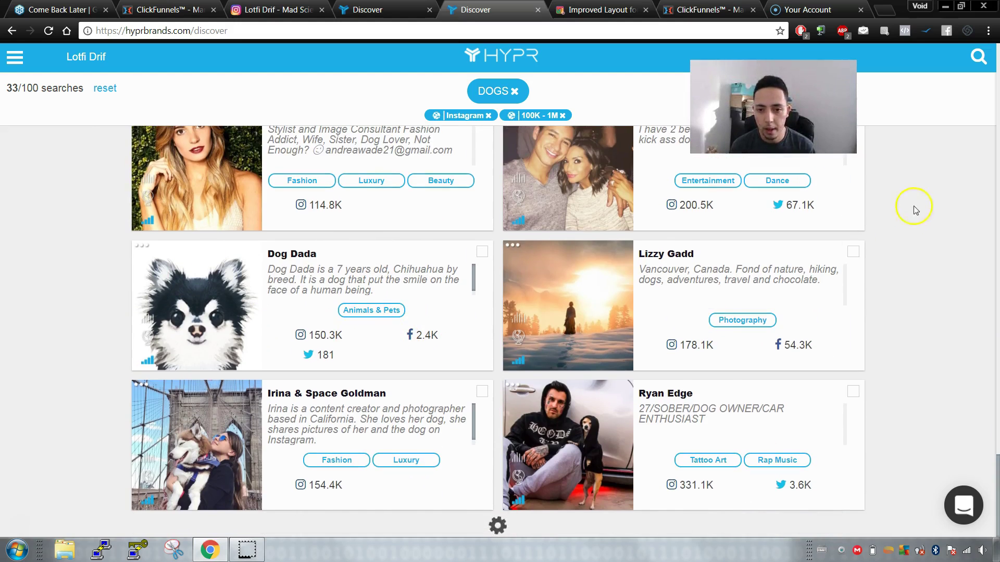
- Look further through the dog influencer results, checking their descriptions, category tags and Instagram follower counts
{"action": "scroll", "coordinate": [843, 246], "scroll_direction": "down", "scroll_amount": 7}
{"action": "scroll", "coordinate": [838, 249], "scroll_direction": "down", "scroll_amount": 10}
{"action": "scroll", "coordinate": [837, 252], "scroll_direction": "up", "scroll_amount": 2}
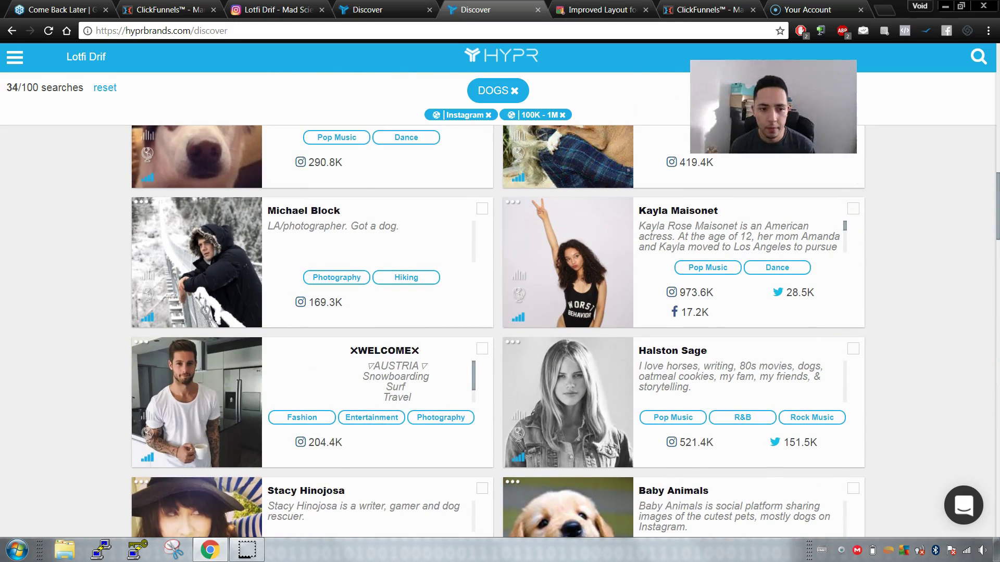
- Remove the dogs interest from the search and reopen the search filters to review the audience and influencer refinement options
{"action": "left_click", "coordinate": [515, 91]}
{"action": "left_click", "coordinate": [982, 57]}
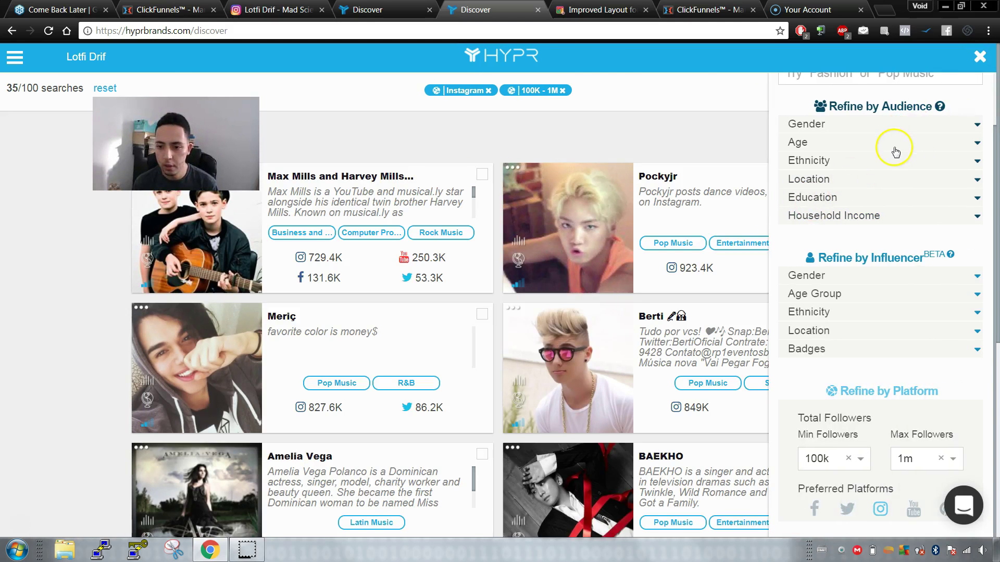
{"action": "scroll", "coordinate": [890, 156], "scroll_direction": "up", "scroll_amount": 1}
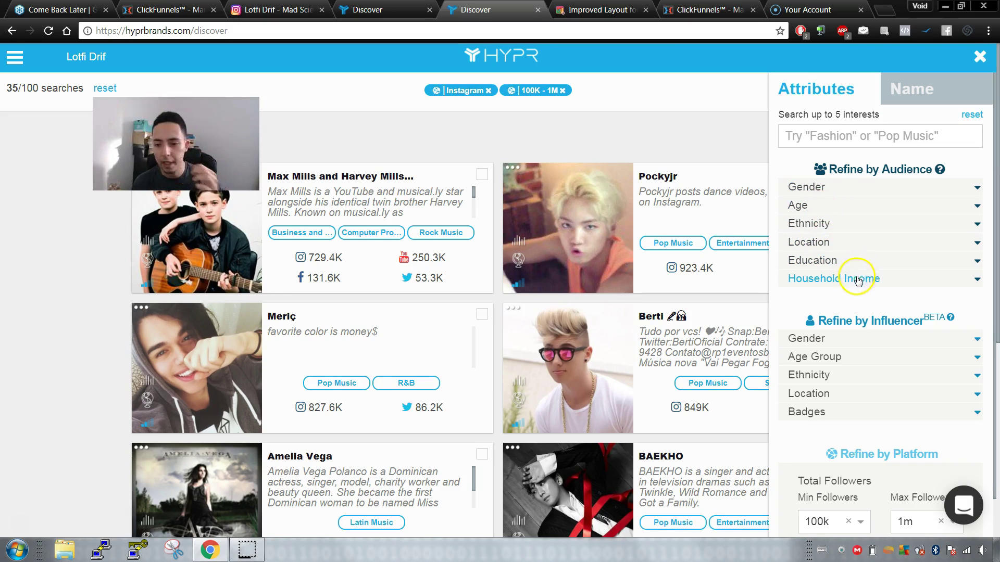
{"action": "scroll", "coordinate": [832, 307], "scroll_direction": "down", "scroll_amount": 1}
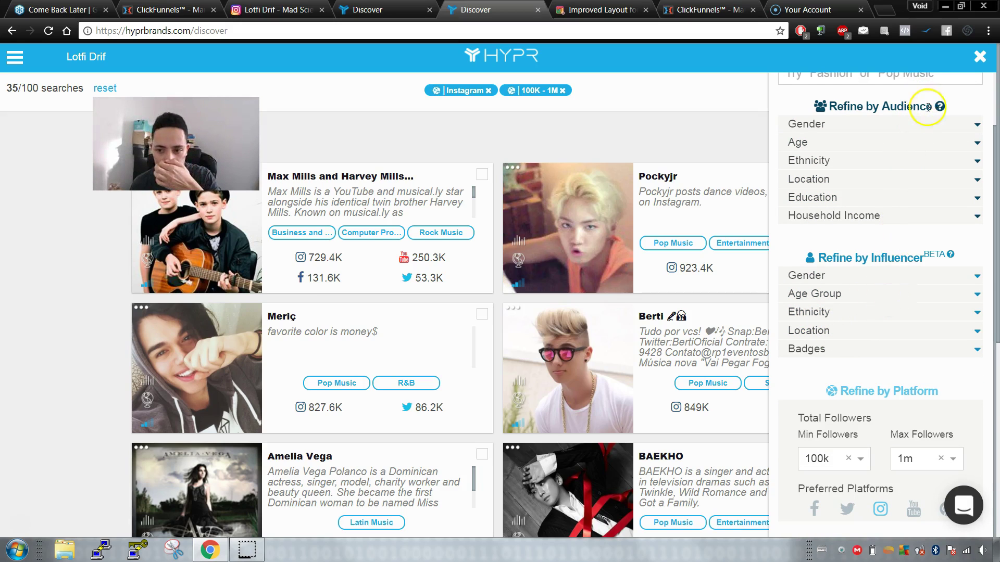
{"action": "left_click_drag", "start_coordinate": [891, 112], "coordinate": [827, 125]}
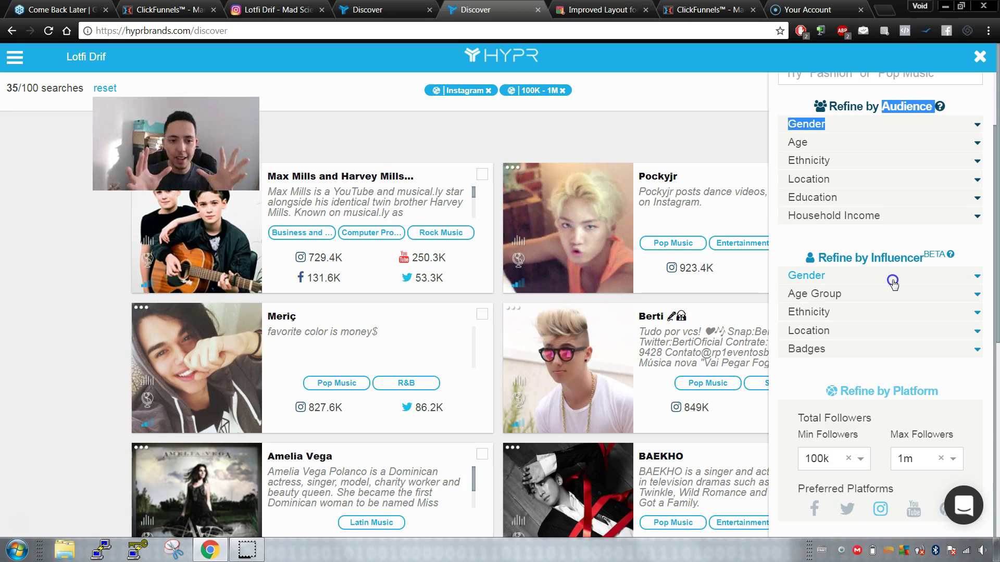
- Move the Instagram profile's browser tab behind the two Discover tabs and return to the HYPR influencer search
{"action": "left_click_drag", "start_coordinate": [276, 10], "coordinate": [487, 26]}
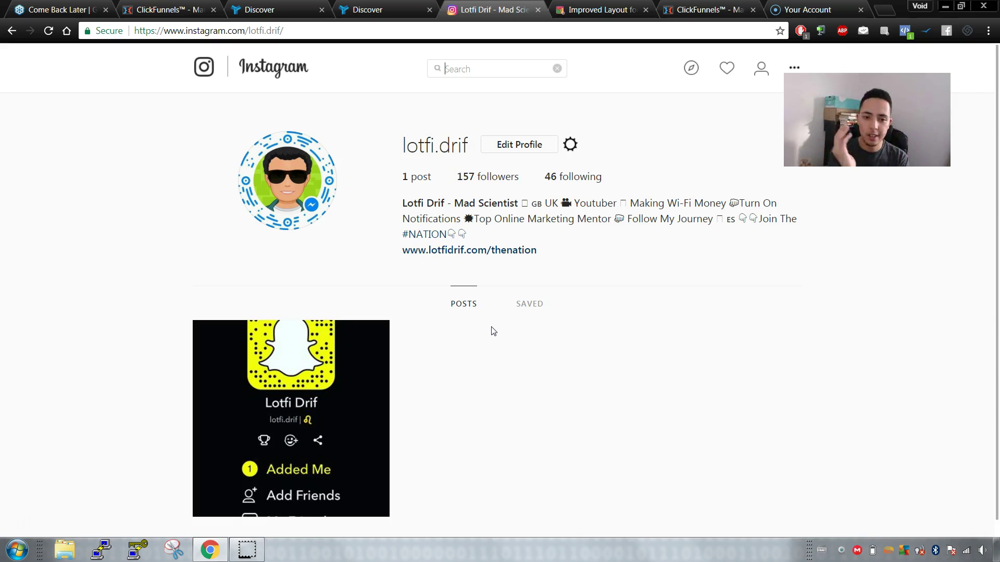
{"action": "left_click", "coordinate": [365, 10]}
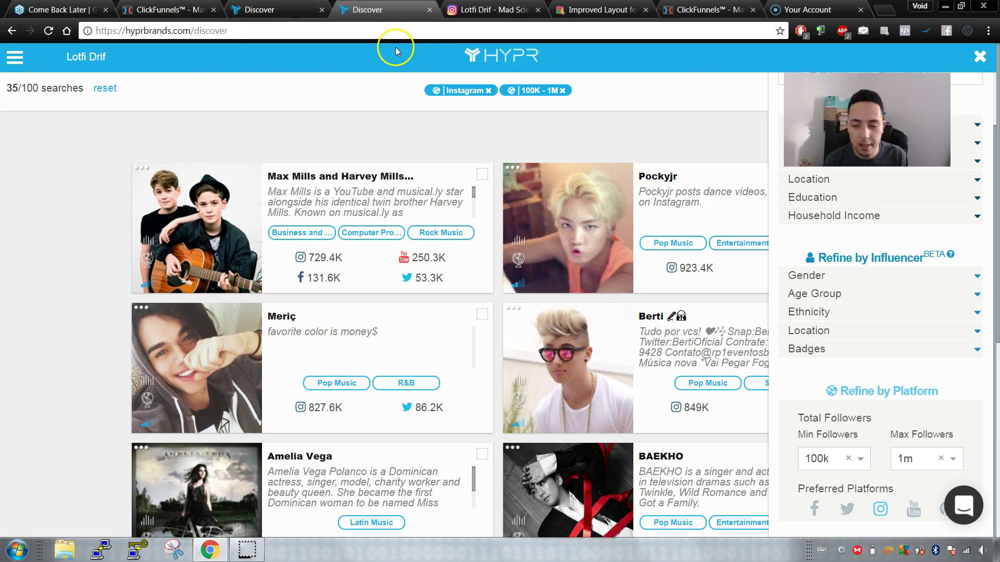
{"action": "left_click", "coordinate": [484, 10]}
{"action": "left_click", "coordinate": [383, 10]}
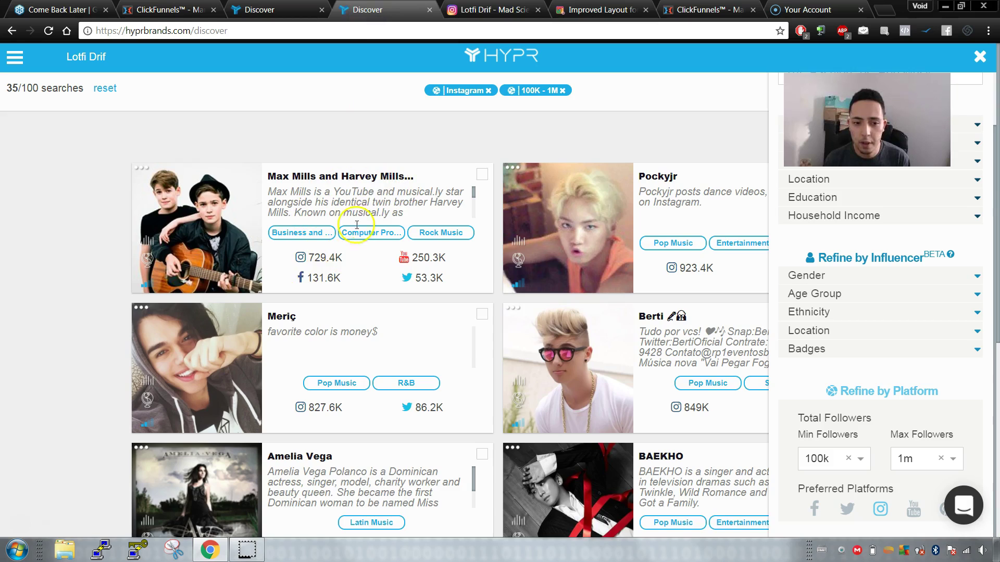
{"action": "scroll", "coordinate": [446, 228], "scroll_direction": "down", "scroll_amount": 6}
{"action": "scroll", "coordinate": [836, 153], "scroll_direction": "up", "scroll_amount": 1}
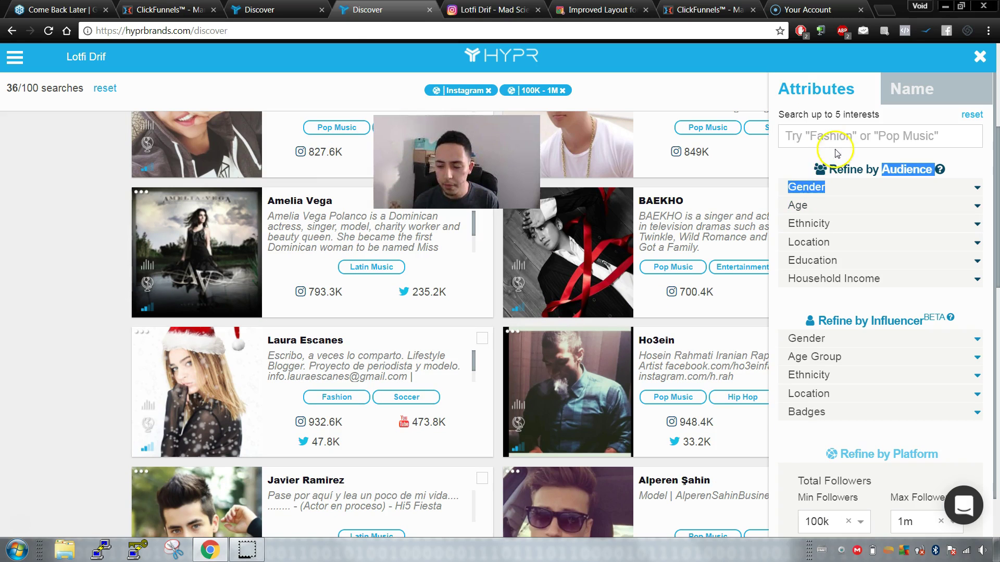
{"action": "left_click", "coordinate": [840, 222]}
{"action": "left_click", "coordinate": [856, 221]}
{"action": "left_click", "coordinate": [864, 262]}
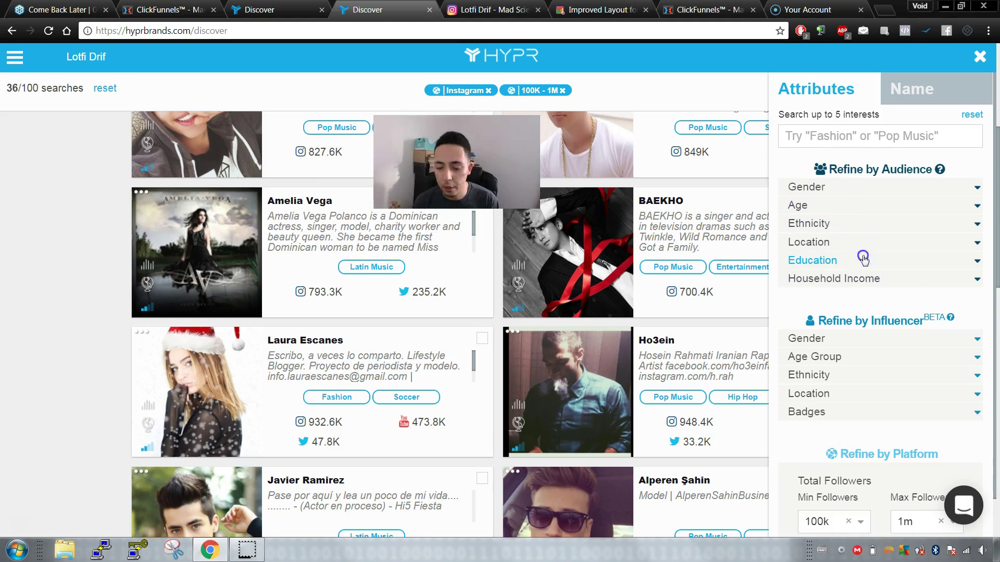
- Search for influencers with the interest "ferrari" and dismiss the interest suggestions
{"action": "left_click", "coordinate": [865, 138]}
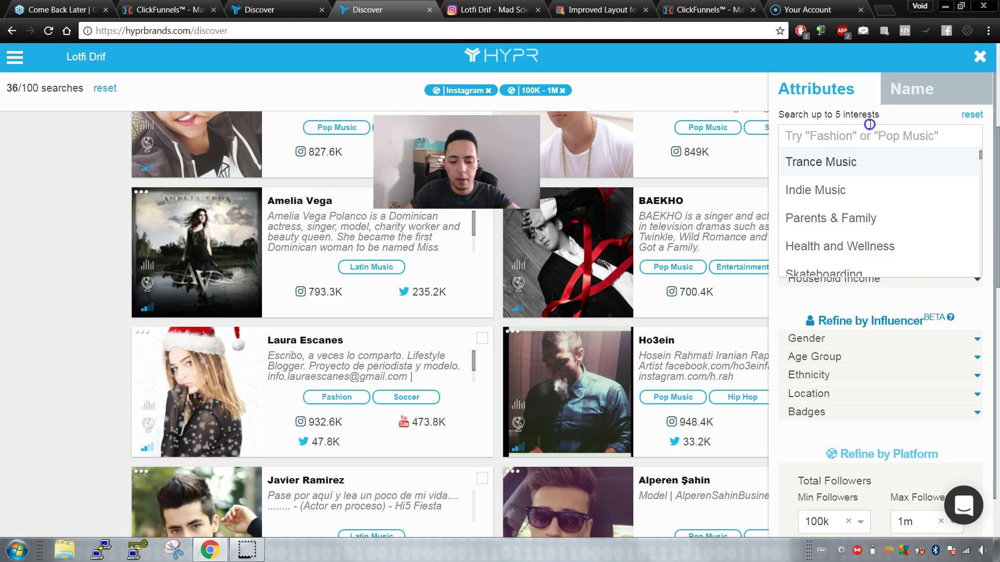
{"action": "type", "text": "ferrari"}
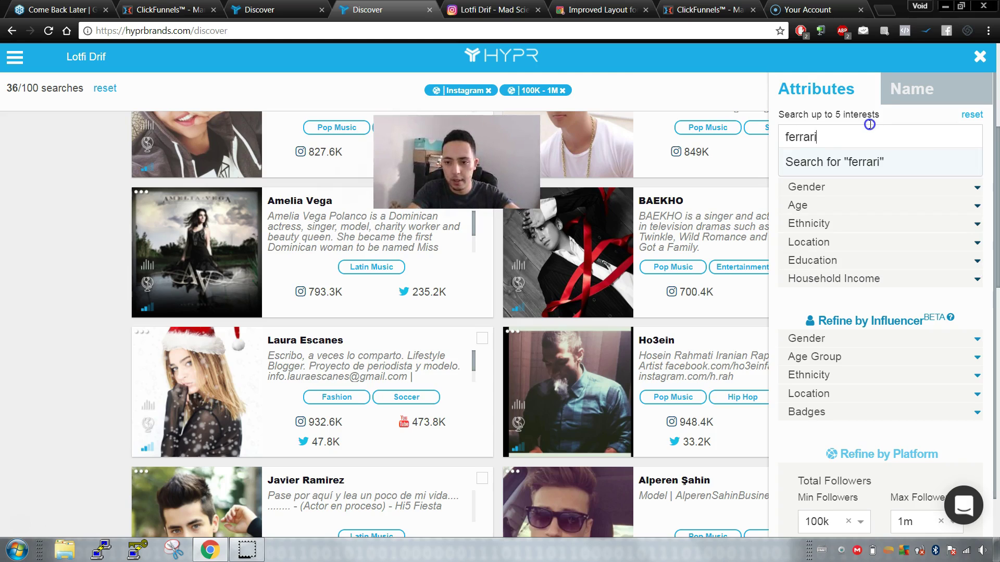
{"action": "key", "text": "Return"}
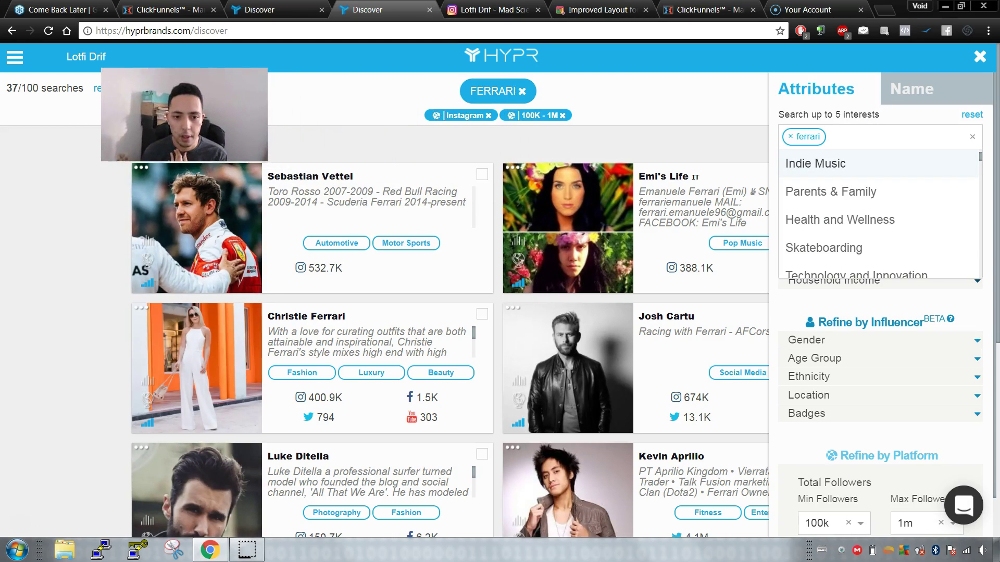
{"action": "left_click", "coordinate": [47, 304]}
- Look through the ferrari influencer results, examining each profile's description, category tags and follower counts
{"action": "scroll", "coordinate": [614, 300], "scroll_direction": "down", "scroll_amount": 6}
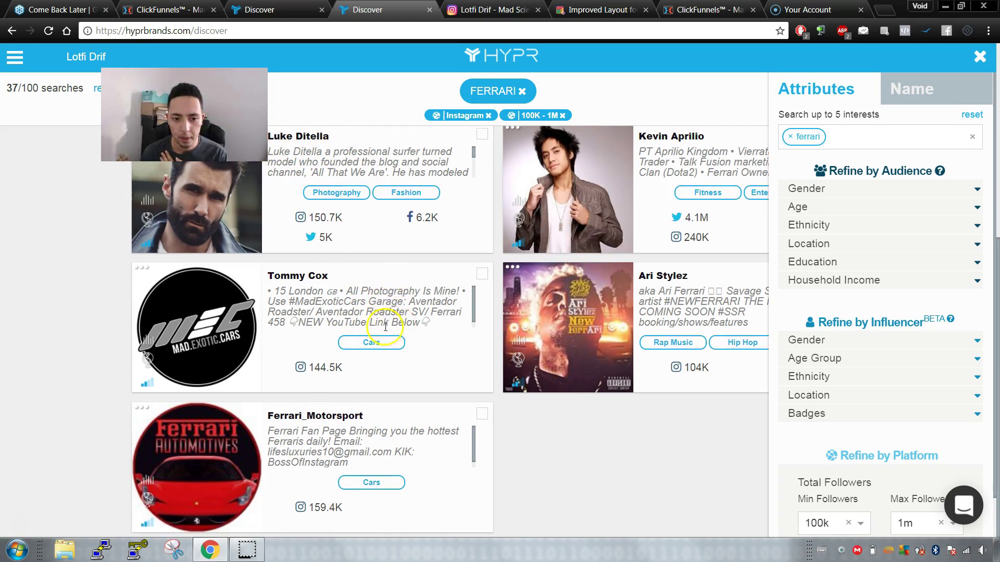
{"action": "scroll", "coordinate": [385, 323], "scroll_direction": "up", "scroll_amount": 6}
{"action": "scroll", "coordinate": [390, 297], "scroll_direction": "down", "scroll_amount": 6}
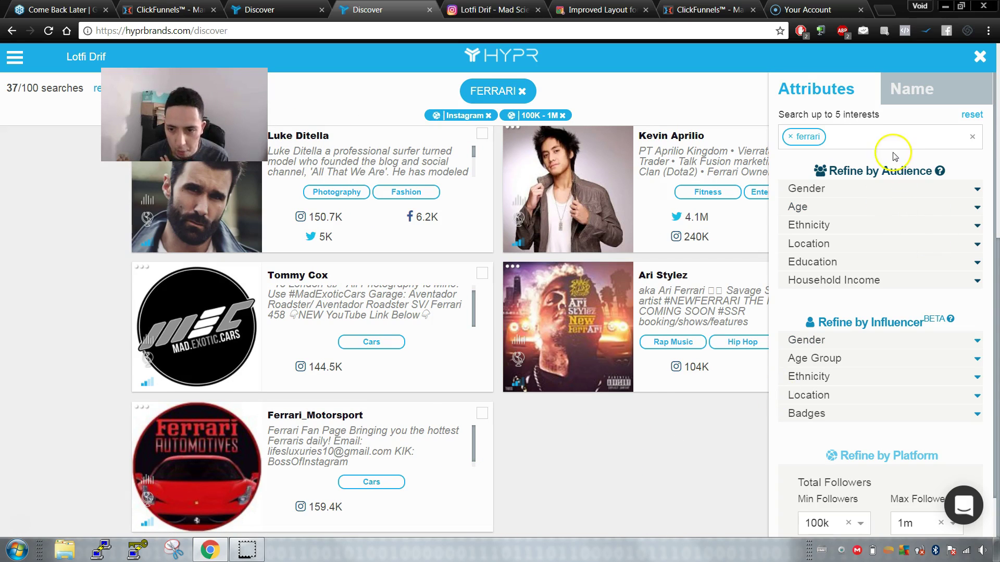
{"action": "scroll", "coordinate": [827, 203], "scroll_direction": "up", "scroll_amount": 5}
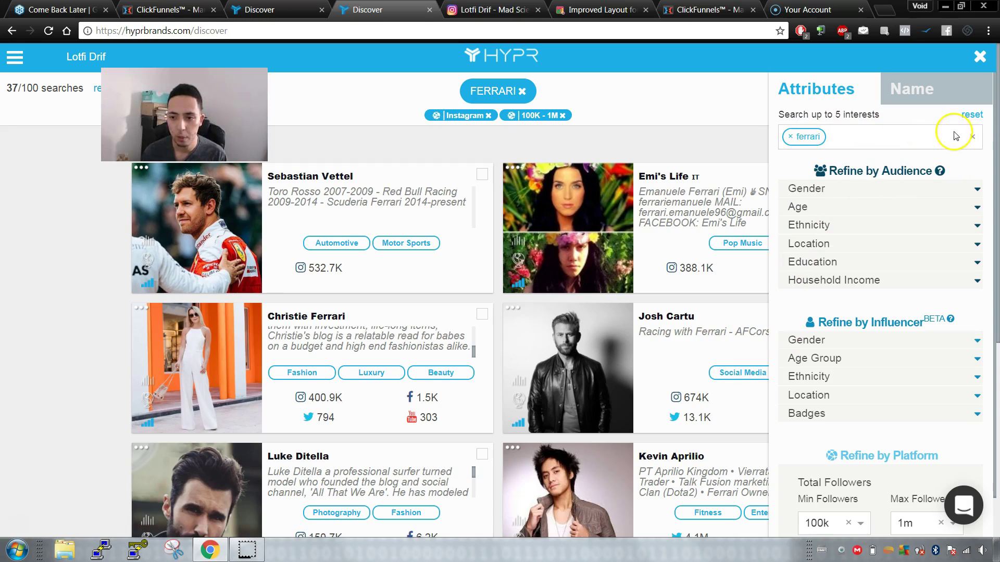
- Replace the ferrari interest with the suggested Cars interest and dismiss the remaining suggestions
{"action": "left_click", "coordinate": [971, 137]}
{"action": "left_click", "coordinate": [894, 136]}
{"action": "type", "text": "car"}
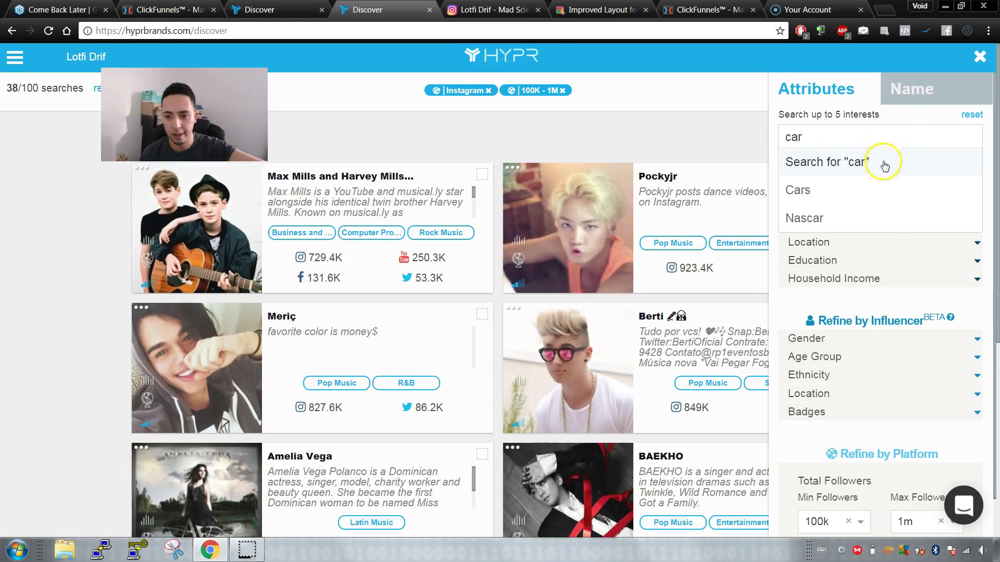
{"action": "left_click", "coordinate": [866, 191]}
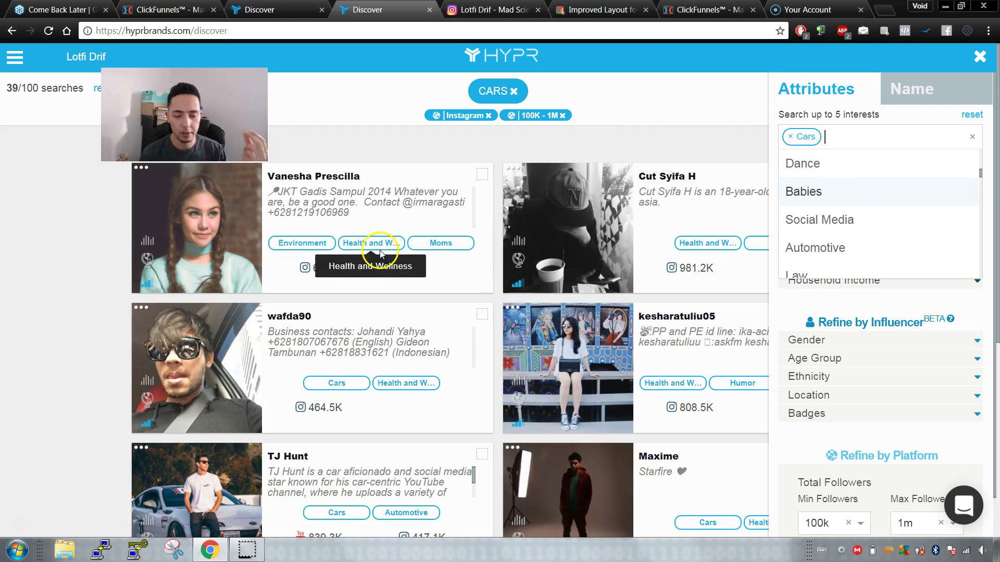
{"action": "left_click", "coordinate": [457, 225]}
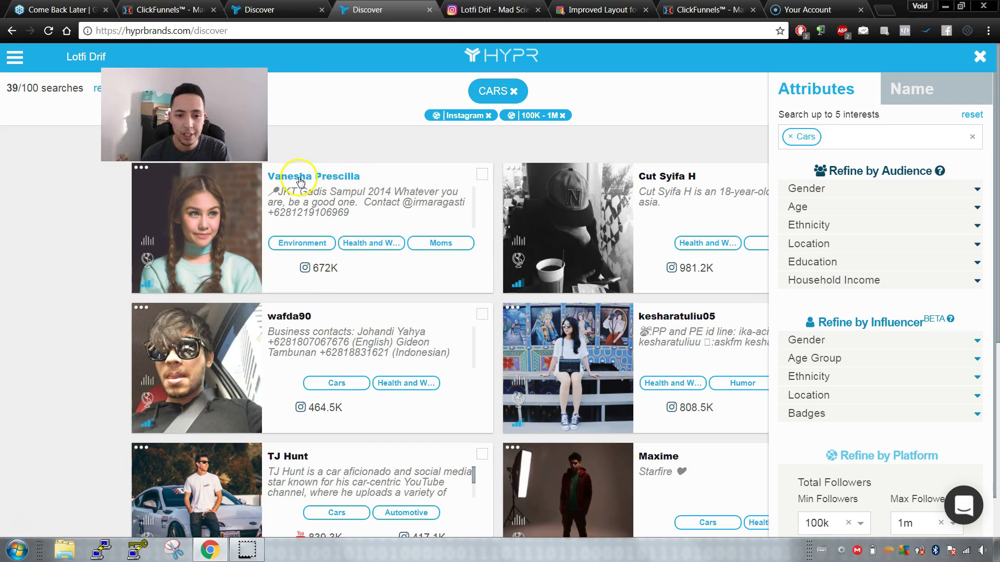
- Skim the Cars results and open the profile of the first influencer listed
{"action": "scroll", "coordinate": [407, 324], "scroll_direction": "down", "scroll_amount": 3}
{"action": "scroll", "coordinate": [369, 259], "scroll_direction": "up", "scroll_amount": 3}
{"action": "left_click", "coordinate": [335, 176]}
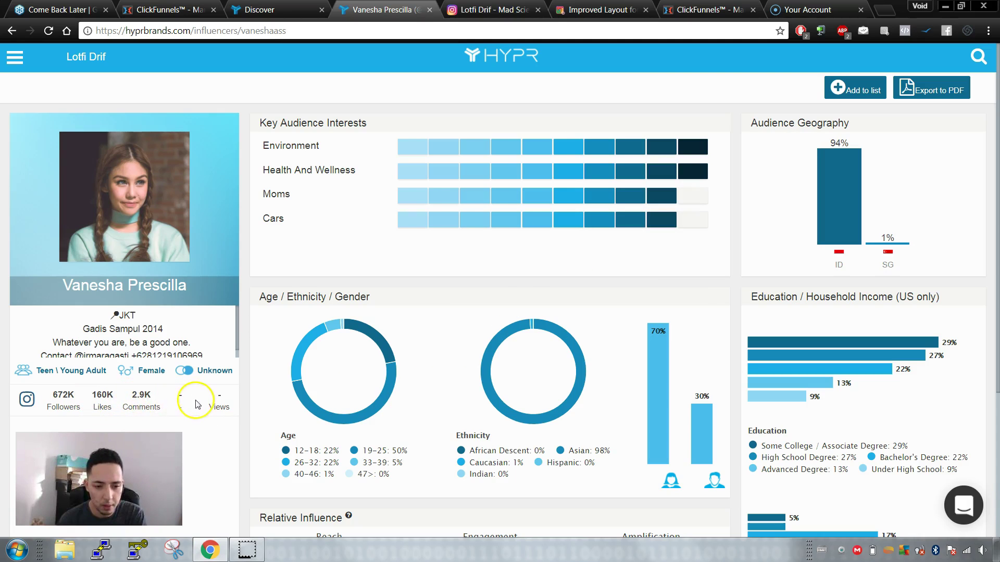
- Examine the influencer's audience age, ethnicity, gender, geography, education, household income, relative influence and interest over time
{"action": "mouse_move", "coordinate": [365, 333]}
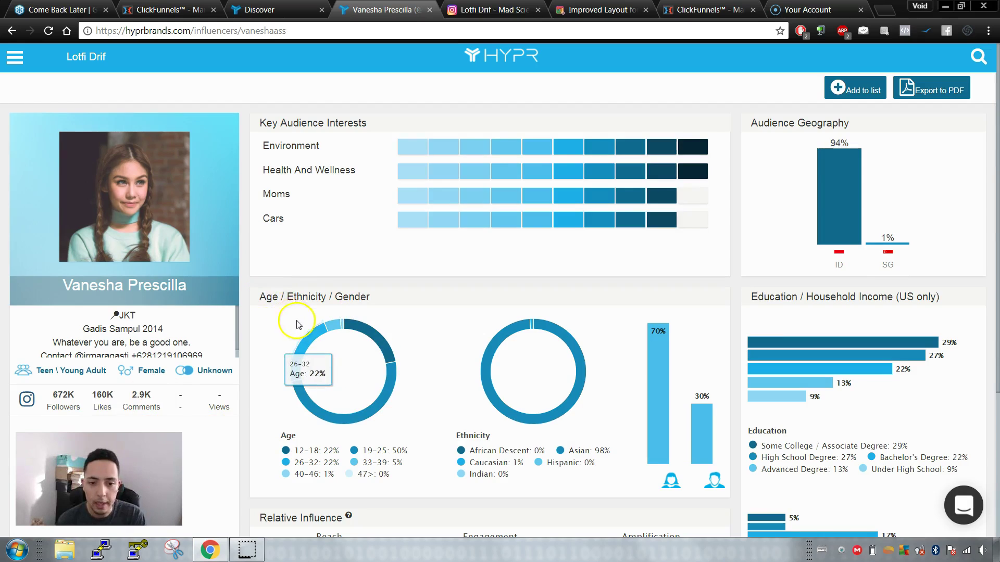
{"action": "scroll", "coordinate": [297, 323], "scroll_direction": "down", "scroll_amount": 4}
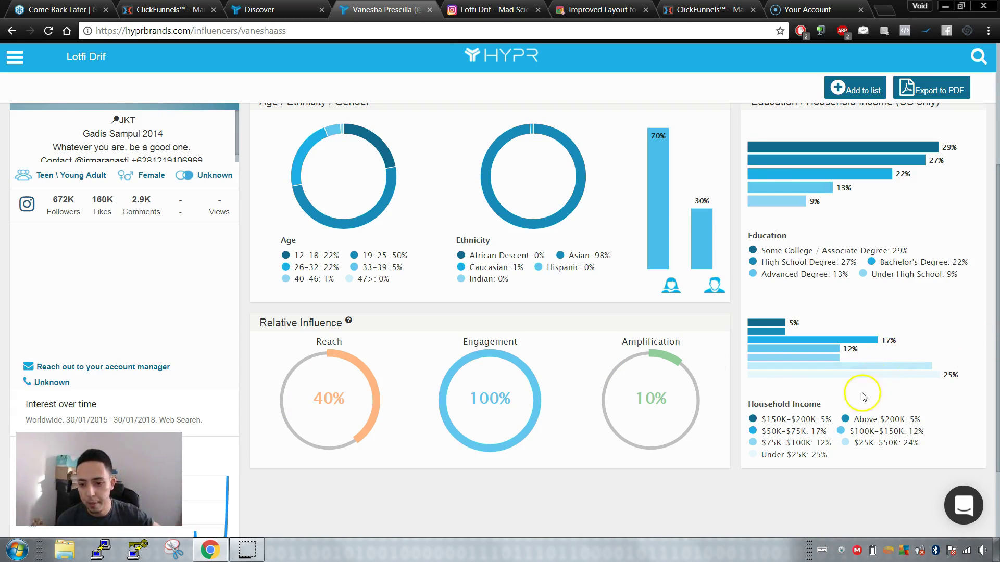
{"action": "scroll", "coordinate": [802, 422], "scroll_direction": "up", "scroll_amount": 4}
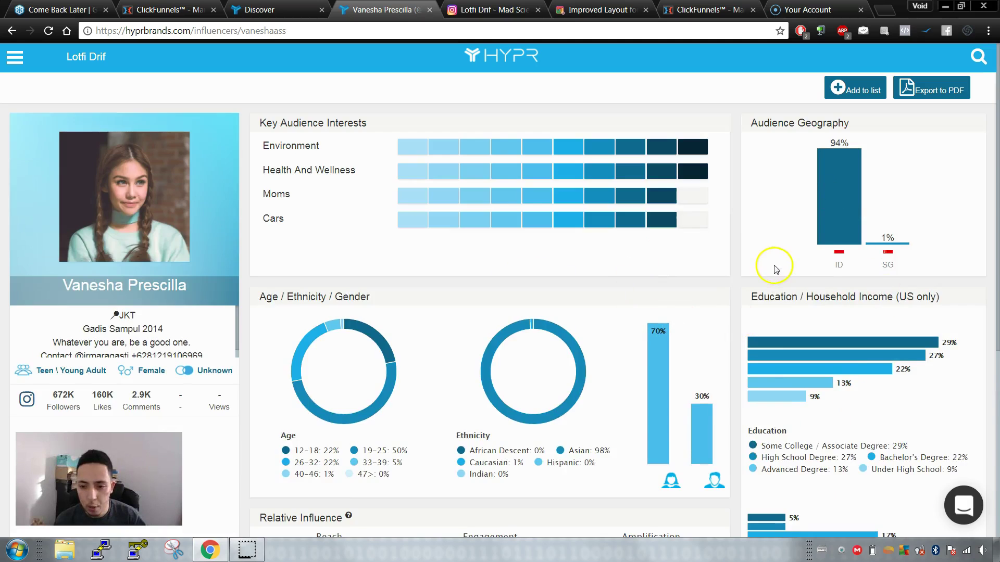
{"action": "scroll", "coordinate": [770, 264], "scroll_direction": "down", "scroll_amount": 5}
{"action": "scroll", "coordinate": [770, 286], "scroll_direction": "up", "scroll_amount": 4}
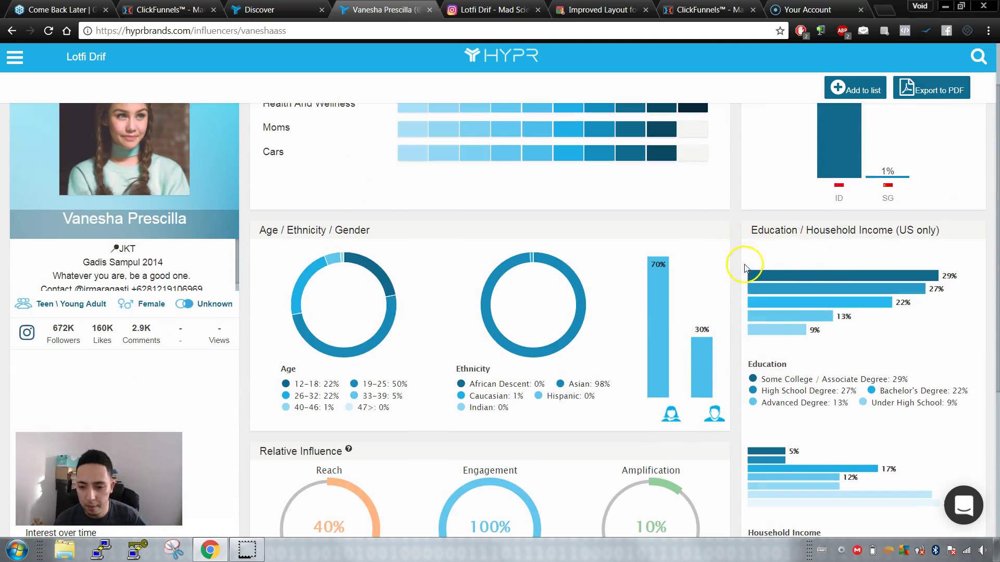
{"action": "scroll", "coordinate": [750, 263], "scroll_direction": "down", "scroll_amount": 4}
{"action": "scroll", "coordinate": [854, 380], "scroll_direction": "up", "scroll_amount": 4}
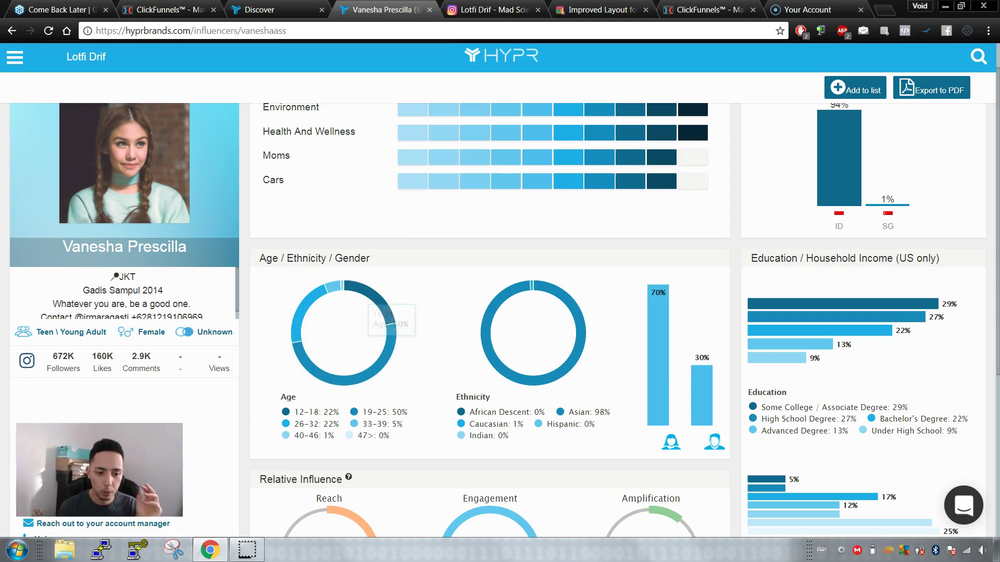
{"action": "mouse_move", "coordinate": [600, 332]}
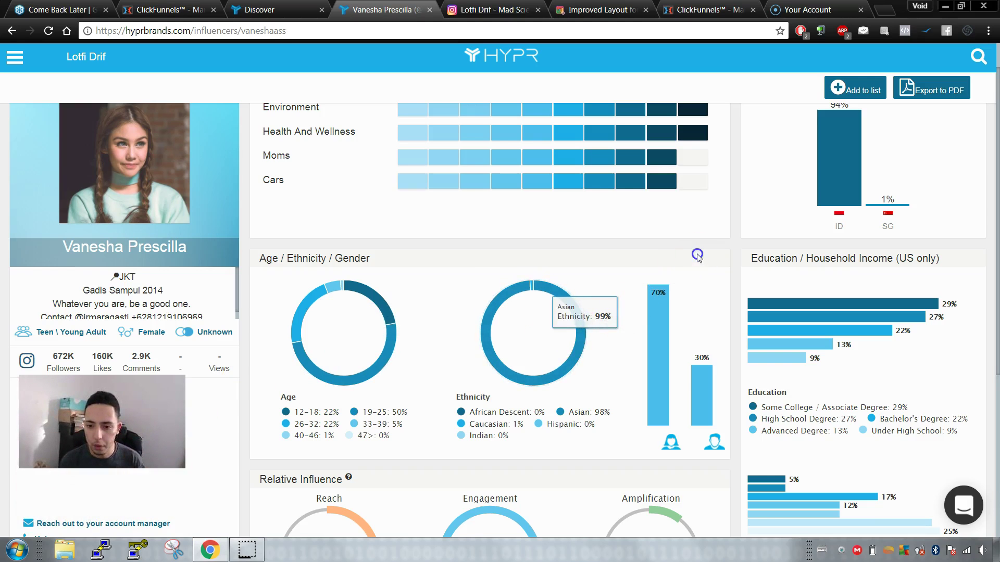
{"action": "scroll", "coordinate": [699, 317], "scroll_direction": "down", "scroll_amount": 5}
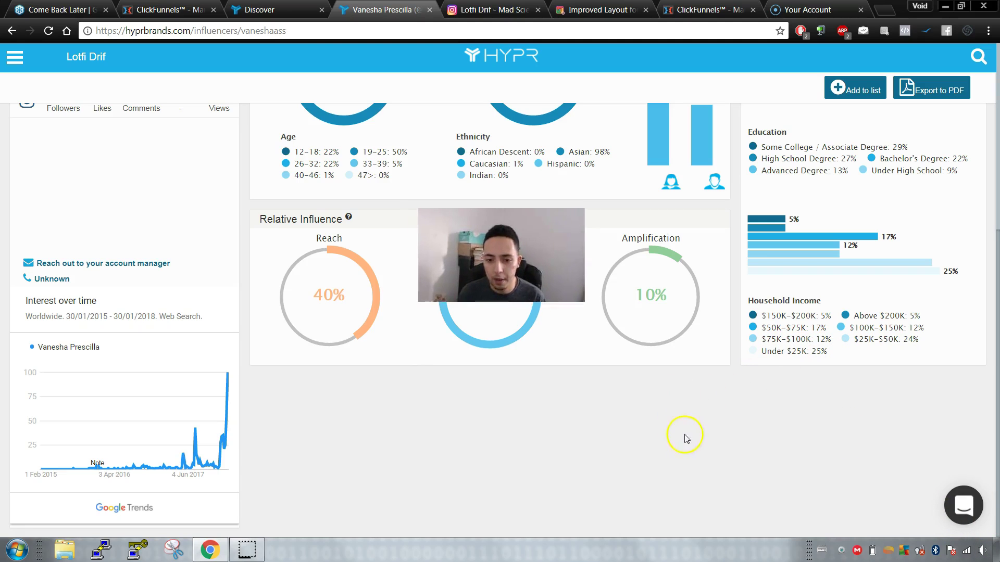
- Return to the search results and replace the Cars interest with a search for "meme"
{"action": "left_click", "coordinate": [11, 31]}
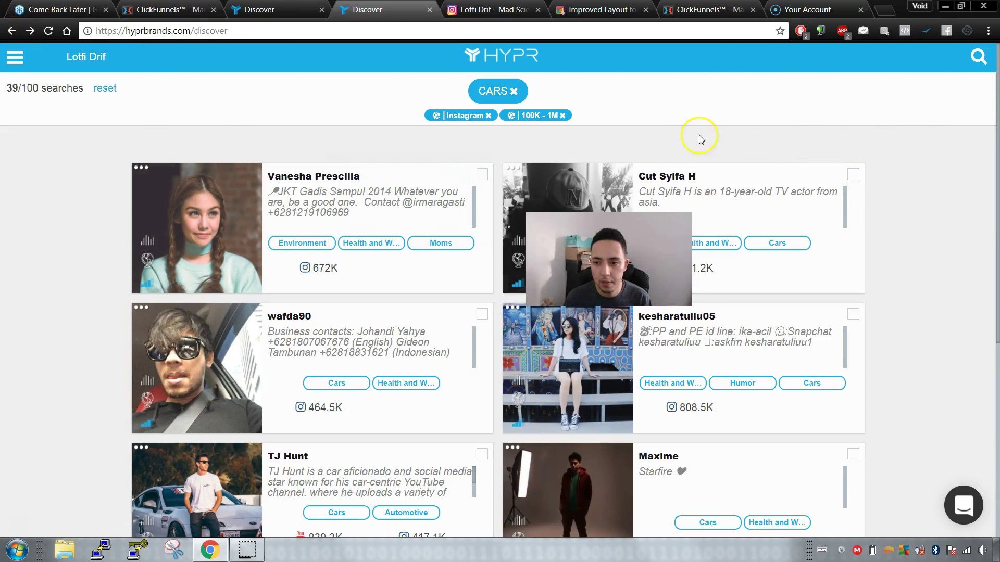
{"action": "left_click", "coordinate": [513, 92]}
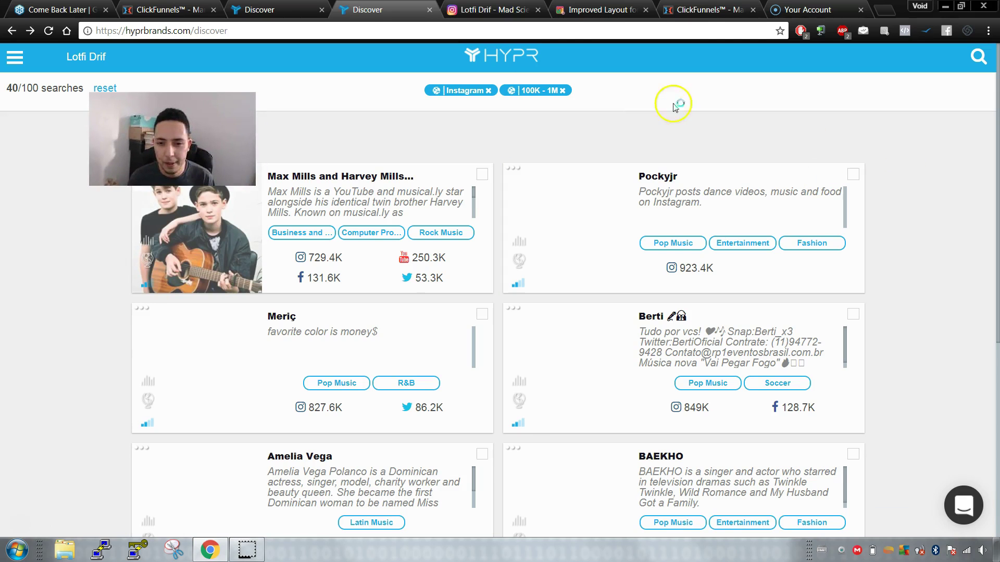
{"action": "left_click", "coordinate": [979, 58]}
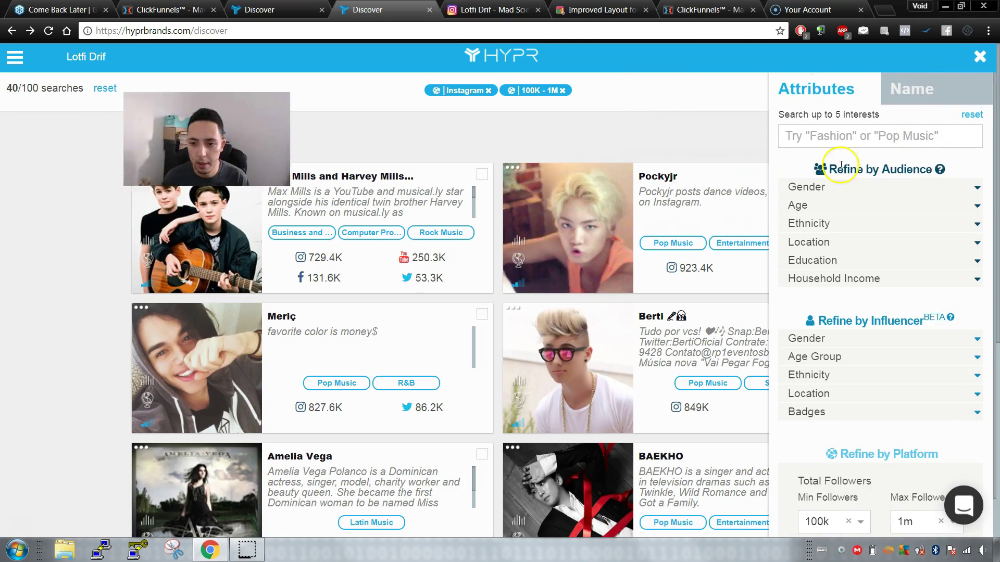
{"action": "left_click", "coordinate": [880, 137]}
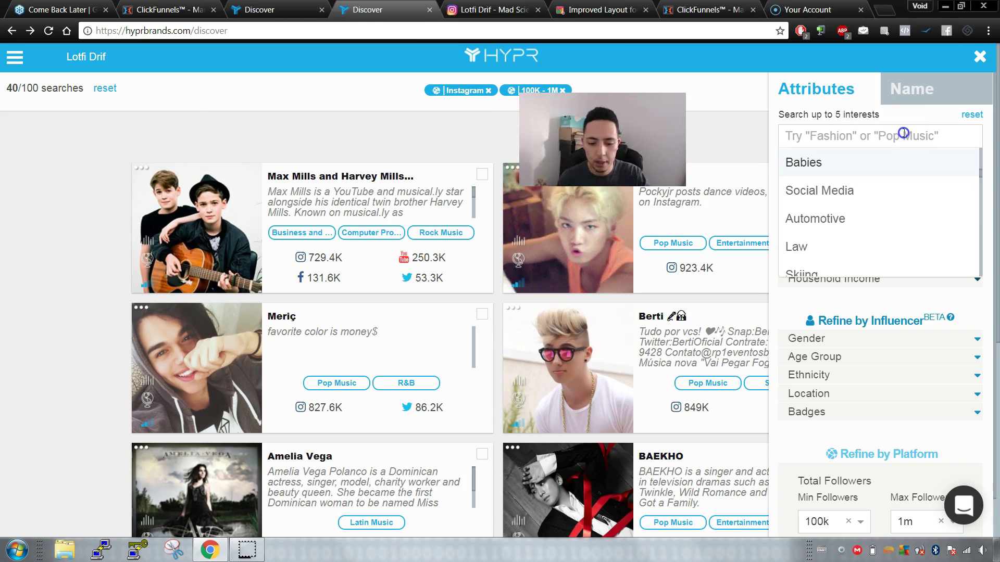
{"action": "type", "text": "meme"}
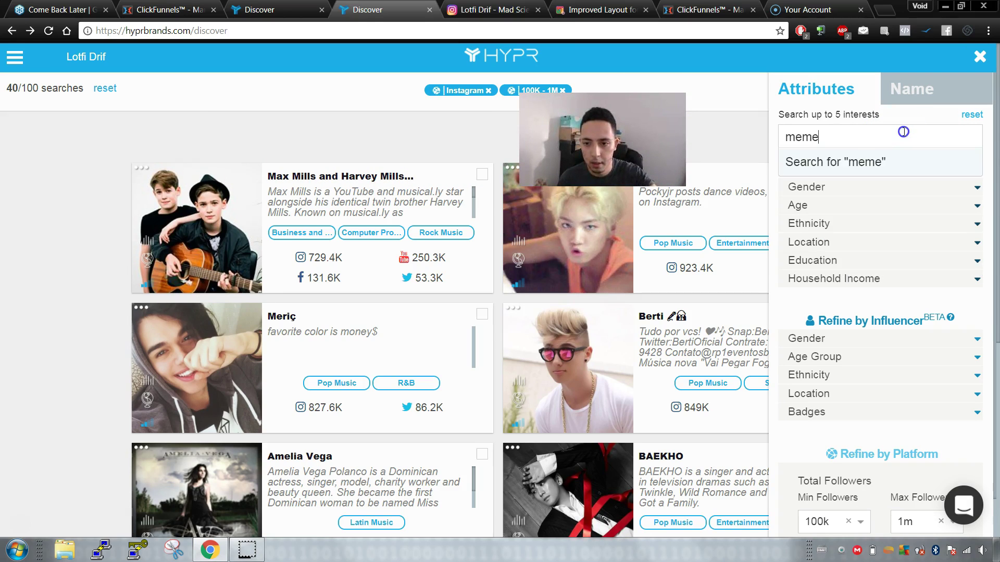
{"action": "key", "text": "Return"}
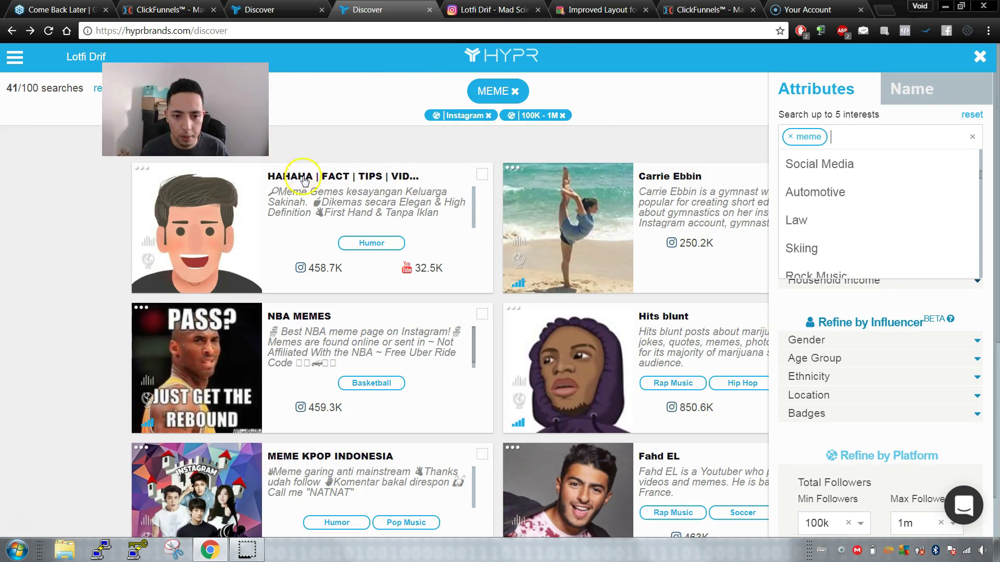
- Open the first meme influencer's profile and examine its audience demographics and relative influence
{"action": "left_click", "coordinate": [358, 183]}
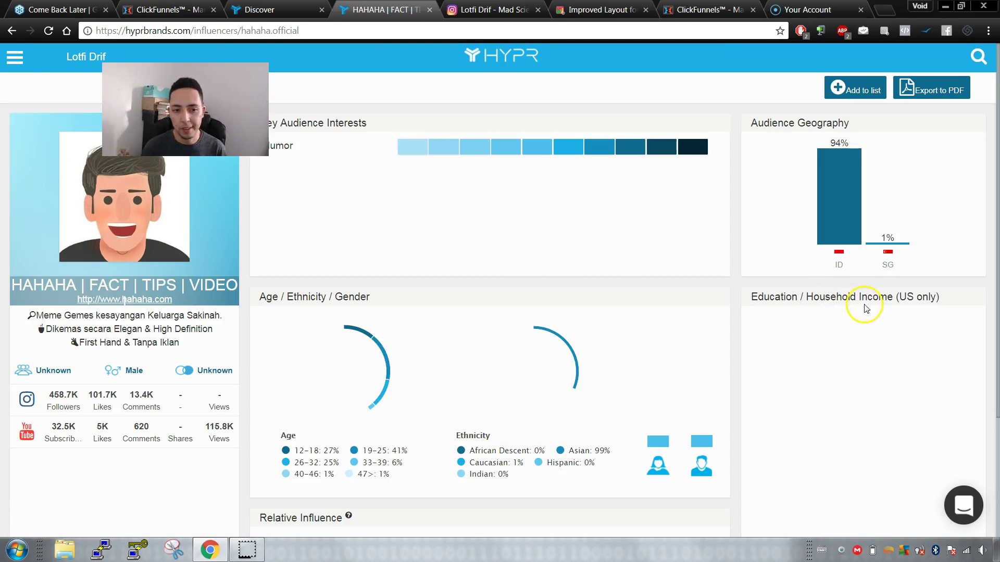
{"action": "scroll", "coordinate": [868, 299], "scroll_direction": "down", "scroll_amount": 3}
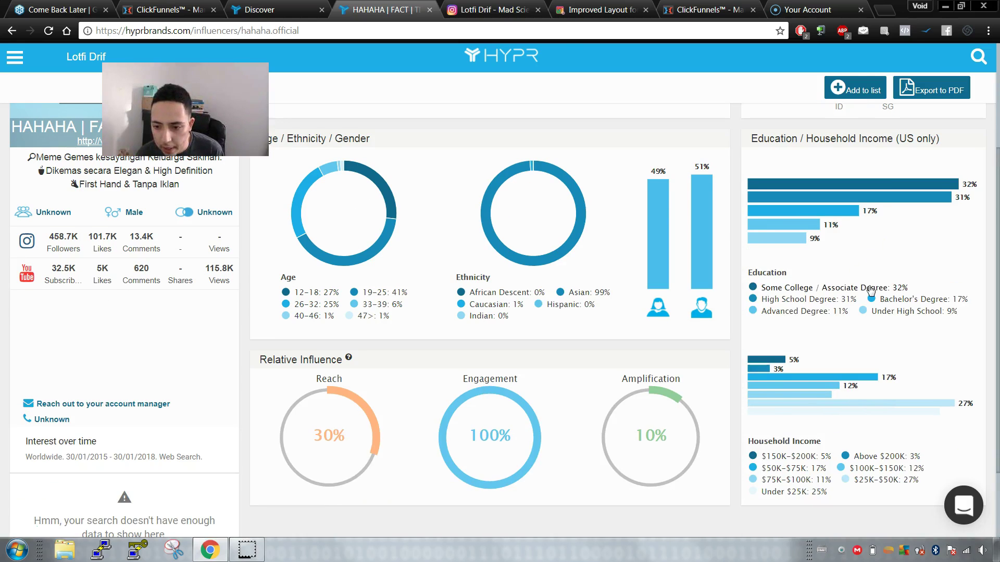
- Examine the rest of the meme influencer's profile, including household income, education, audience geography, key interests and interest over time
{"action": "scroll", "coordinate": [870, 290], "scroll_direction": "down", "scroll_amount": 2}
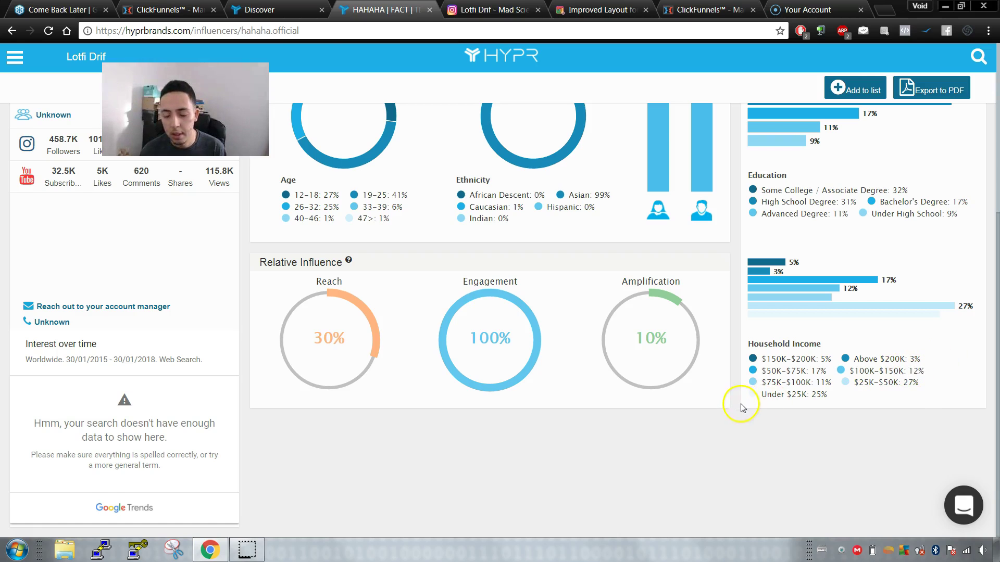
{"action": "scroll", "coordinate": [760, 397], "scroll_direction": "up", "scroll_amount": 5}
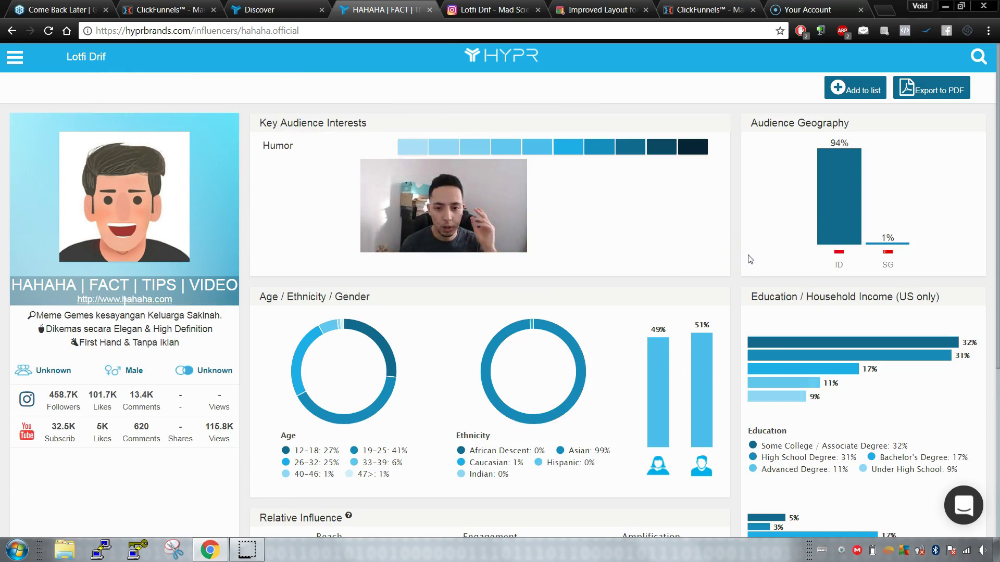
{"action": "scroll", "coordinate": [753, 268], "scroll_direction": "down", "scroll_amount": 5}
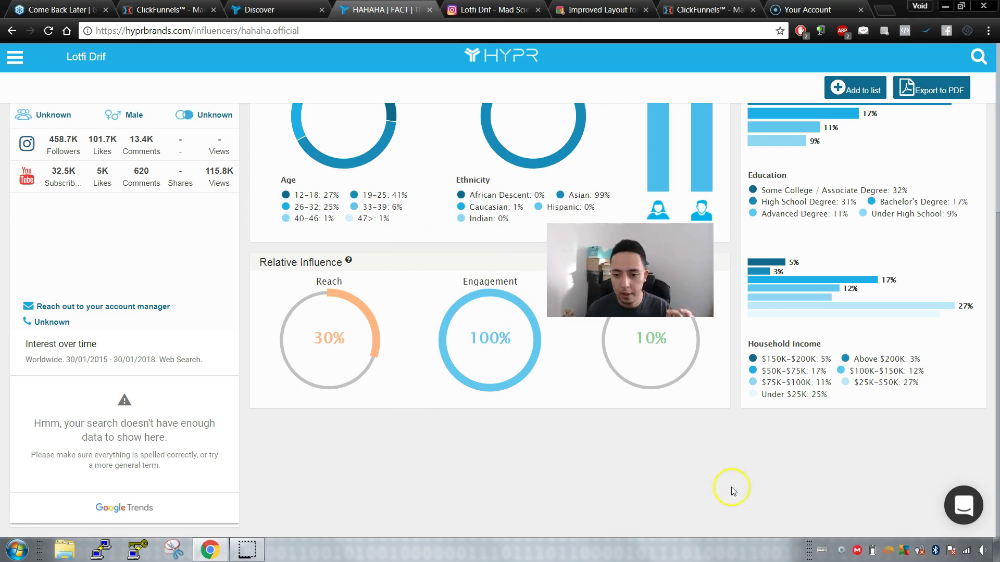
{"action": "scroll", "coordinate": [810, 330], "scroll_direction": "up", "scroll_amount": 5}
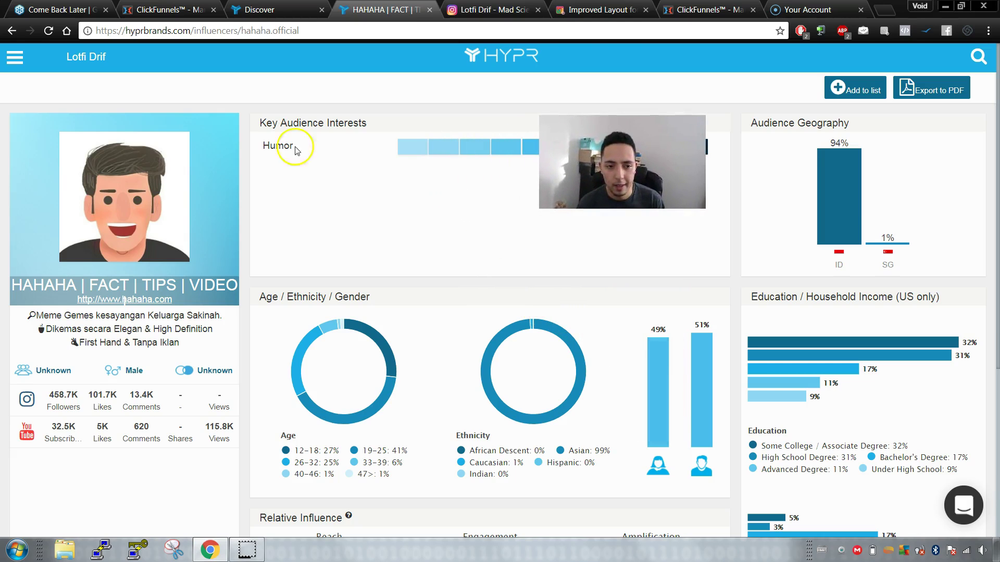
- Return to the meme search results and skim the listed influencers, their interest tags and follower numbers
{"action": "left_click", "coordinate": [11, 30]}
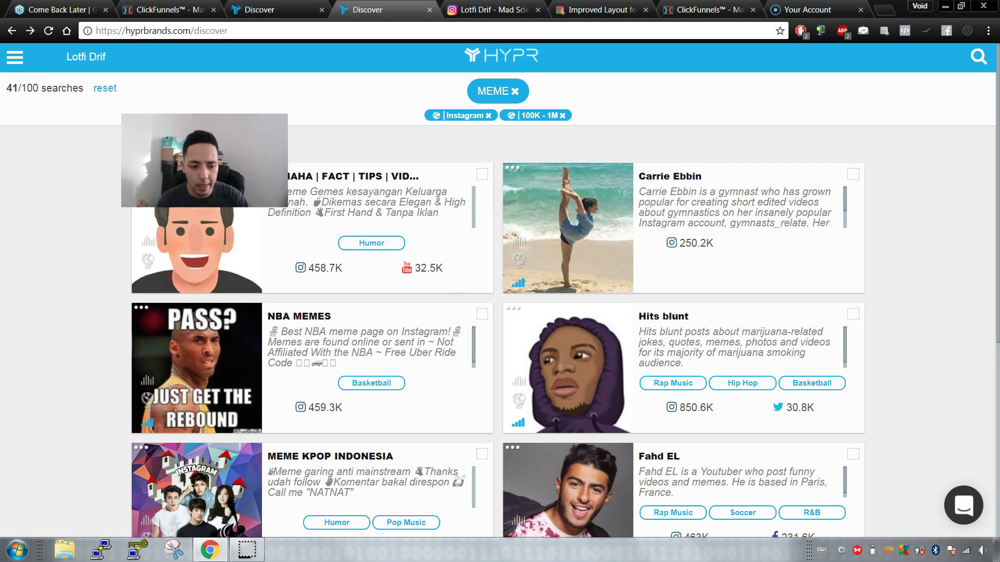
{"action": "scroll", "coordinate": [887, 185], "scroll_direction": "down", "scroll_amount": 5}
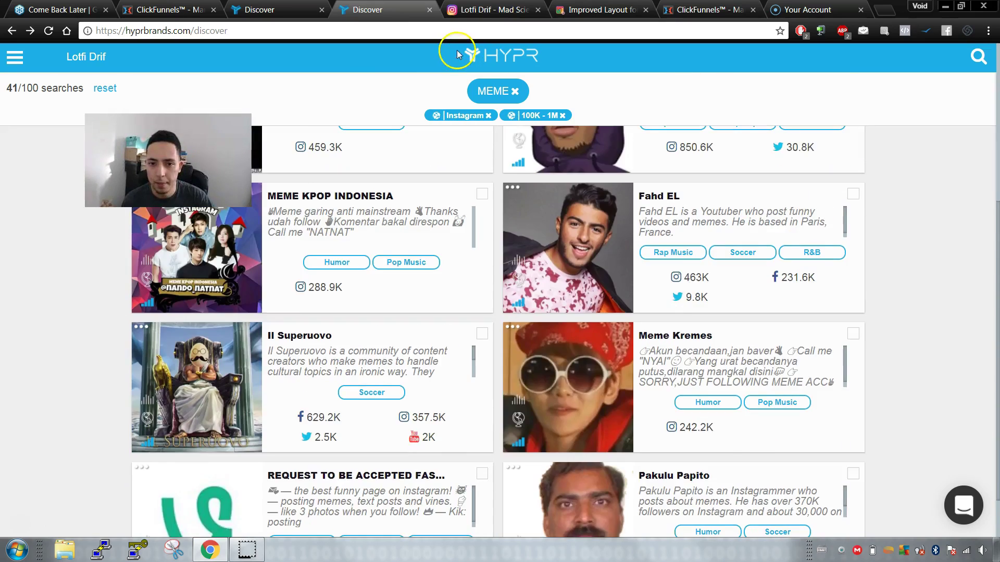
{"action": "left_click", "coordinate": [471, 9]}
{"action": "left_click", "coordinate": [371, 10]}
{"action": "left_click", "coordinate": [475, 10]}
{"action": "left_click", "coordinate": [370, 9]}
{"action": "scroll", "coordinate": [515, 213], "scroll_direction": "down", "scroll_amount": 2}
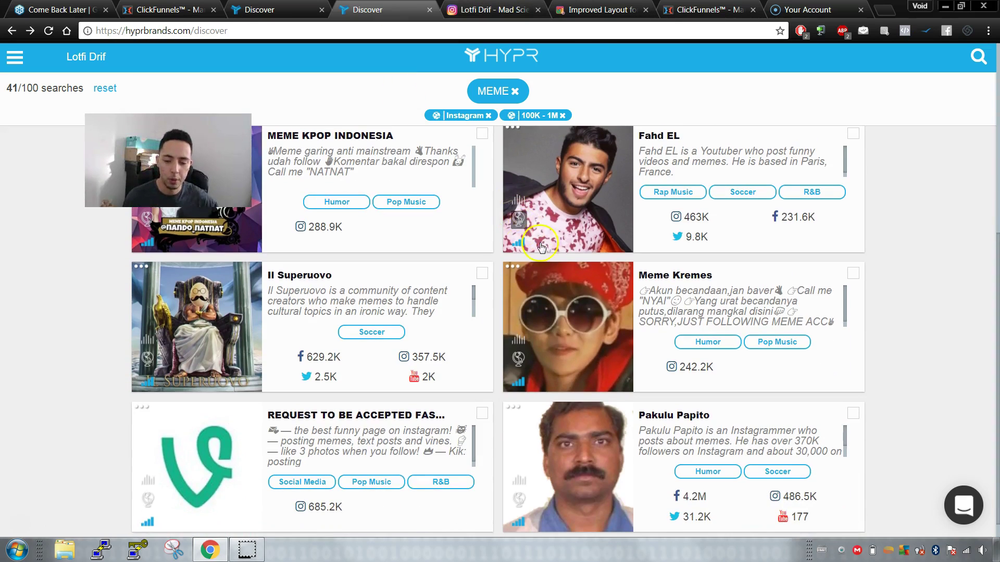
{"action": "scroll", "coordinate": [655, 301], "scroll_direction": "down", "scroll_amount": 1}
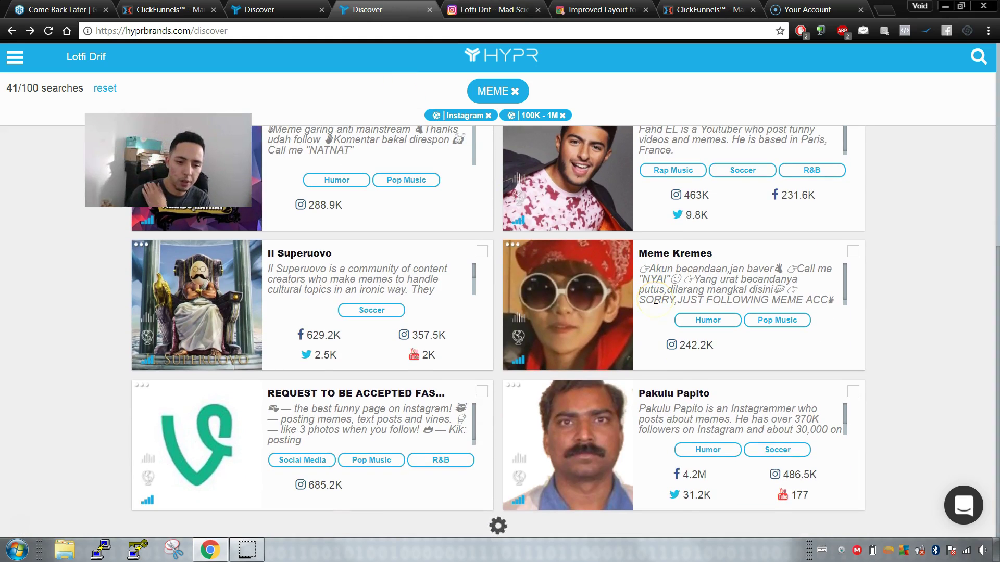
{"action": "left_click", "coordinate": [263, 249]}
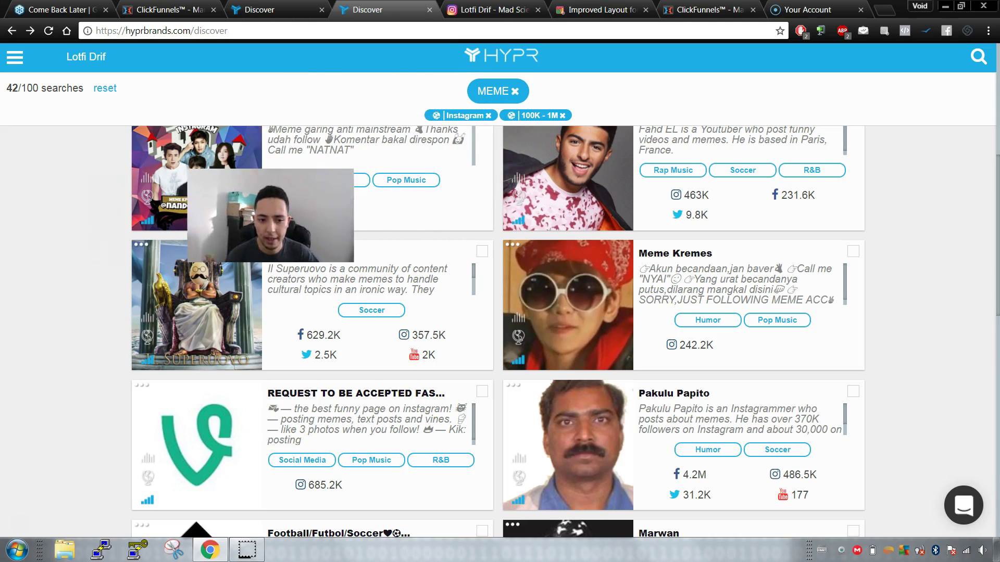
{"action": "scroll", "coordinate": [939, 261], "scroll_direction": "up", "scroll_amount": 3}
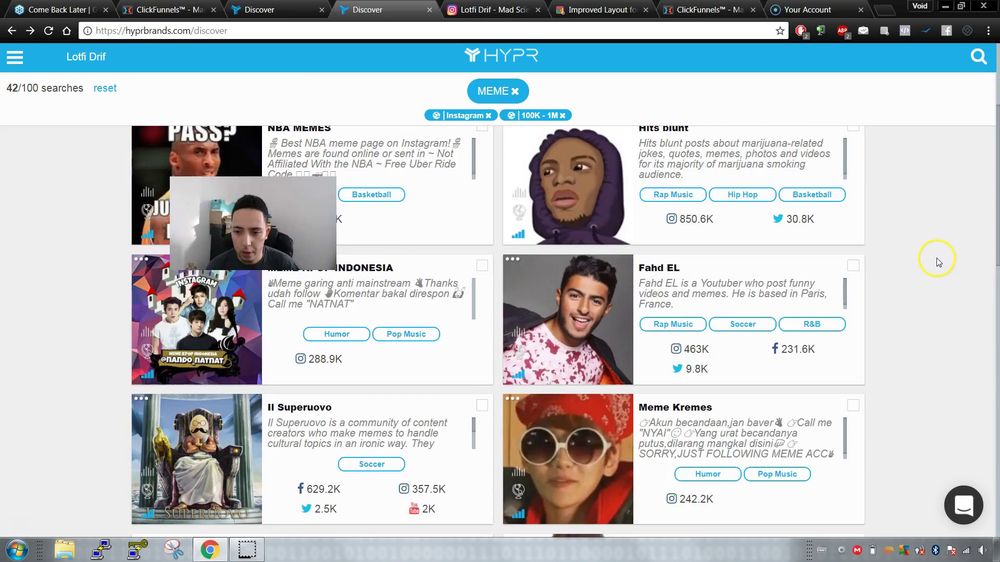
{"action": "scroll", "coordinate": [937, 256], "scroll_direction": "up", "scroll_amount": 3}
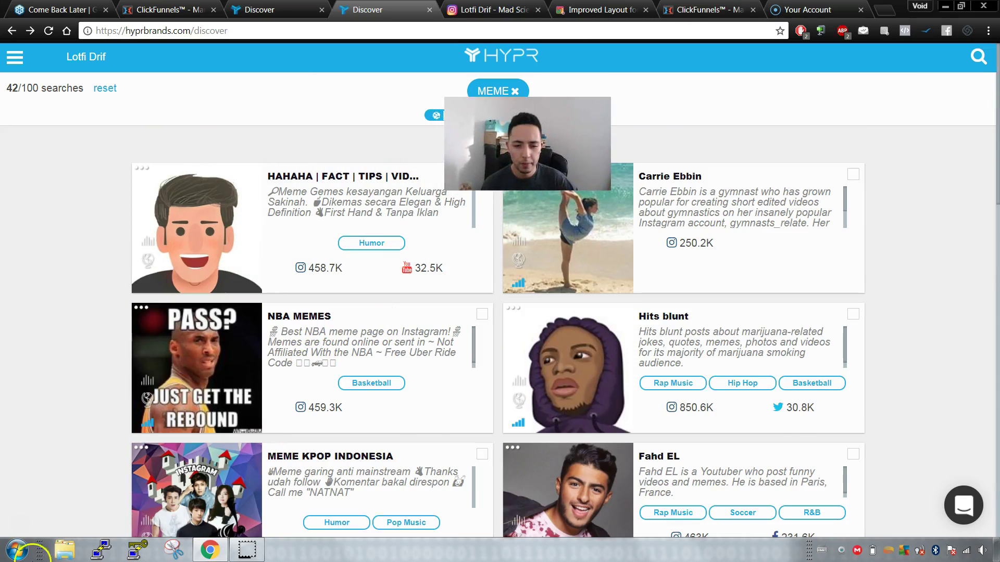
{"action": "left_click", "coordinate": [211, 550]}
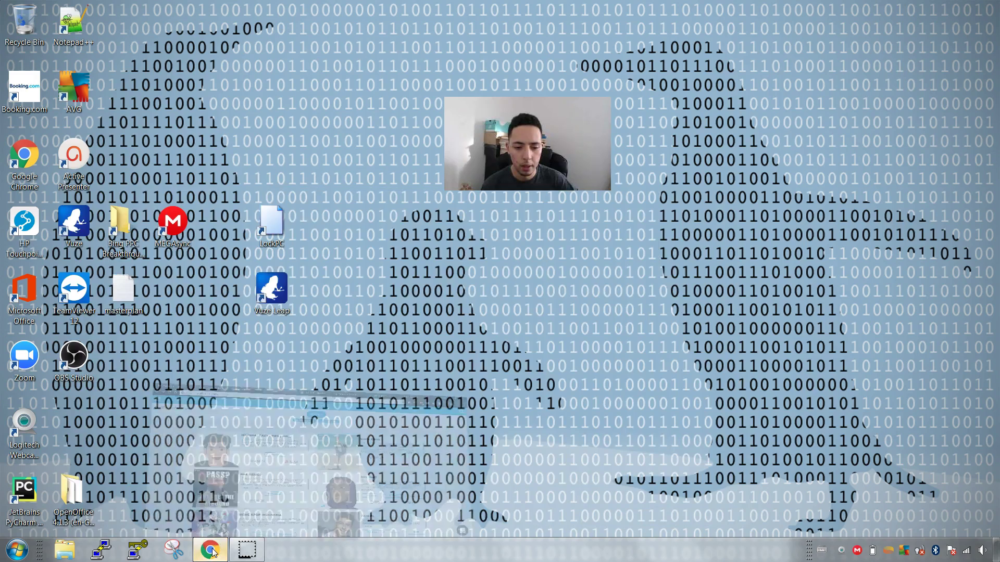
{"action": "left_click", "coordinate": [210, 551]}
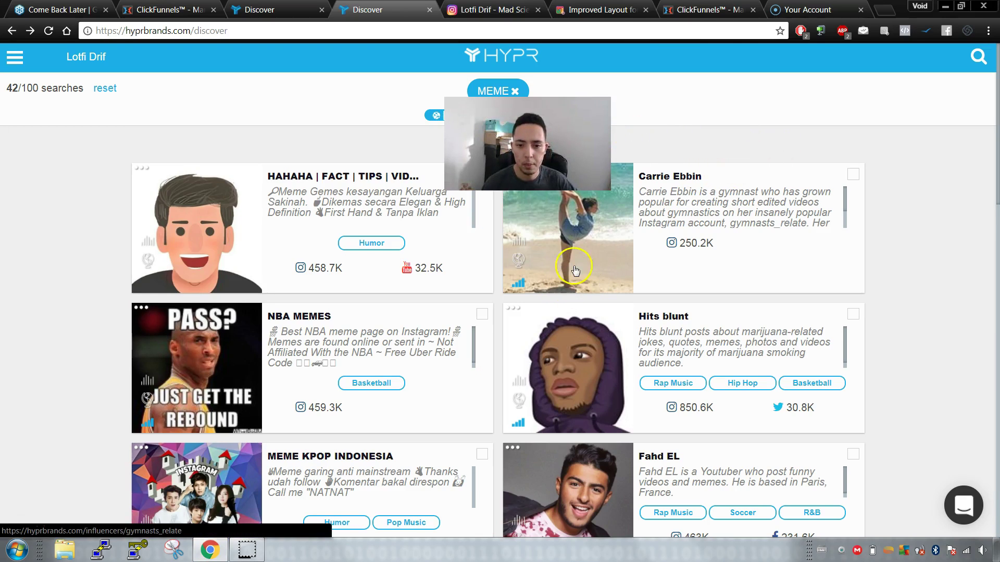